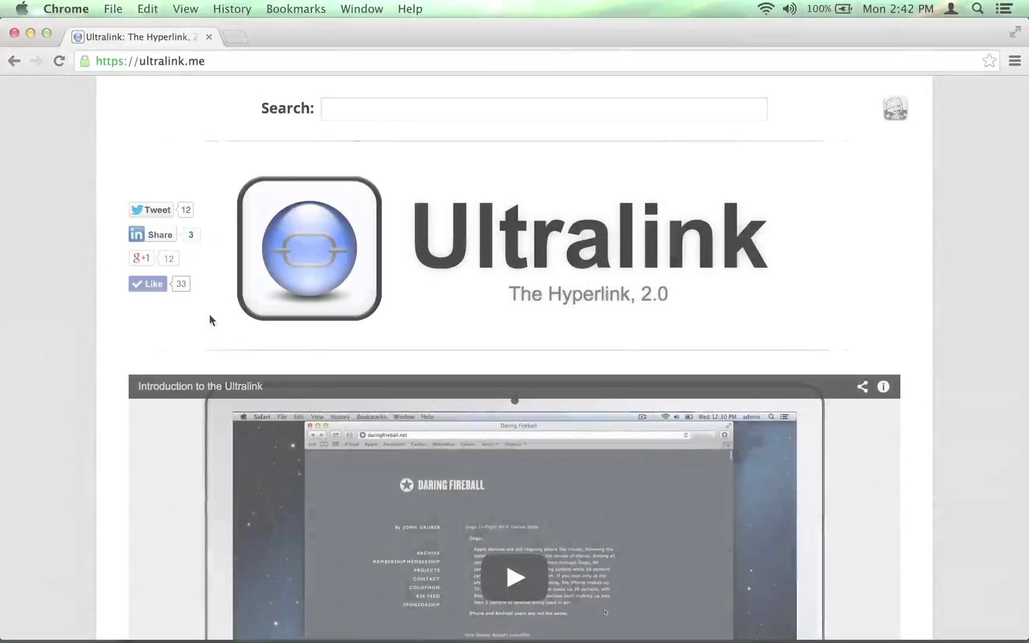
- Scroll down through the ultralink.me homepage
scroll(209, 317, down, 6)
scroll(210, 321, down, 3)
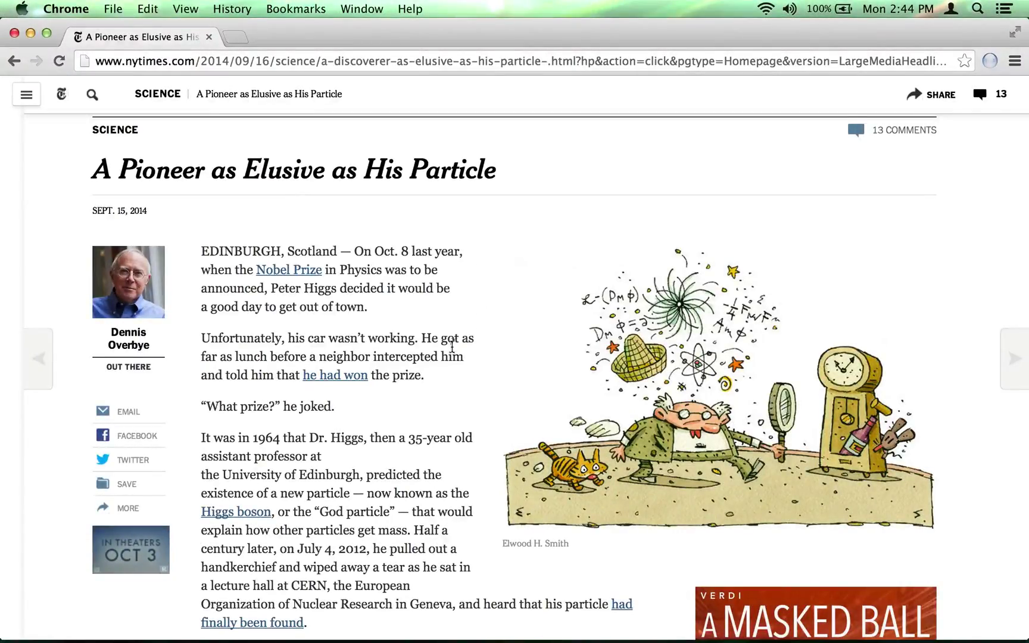
- Show the University of Edinburgh on its map preview, zoomed out twice
mouse_move(273, 481)
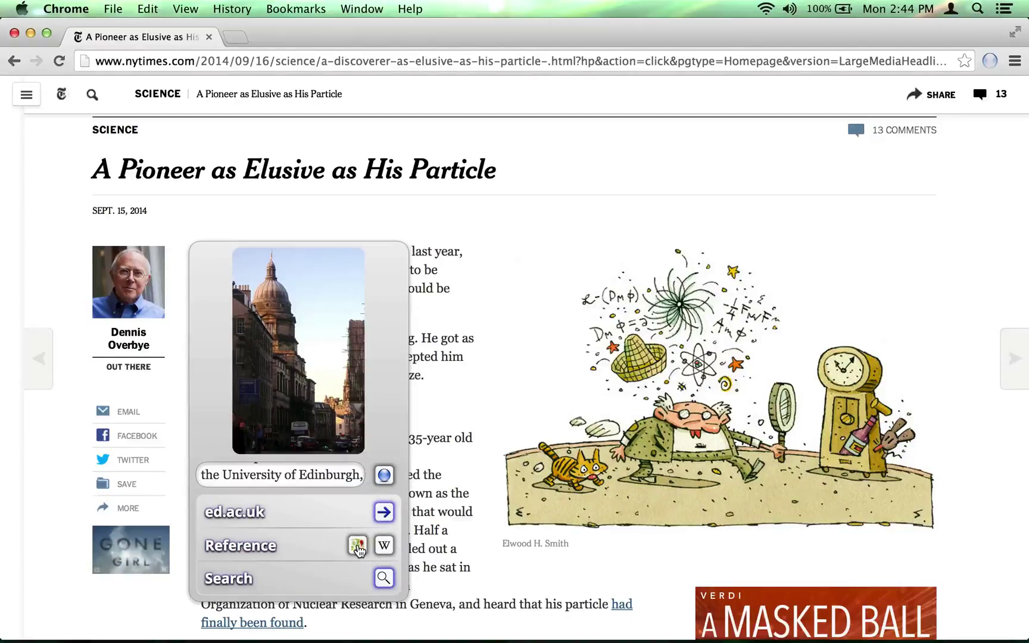
click(357, 544)
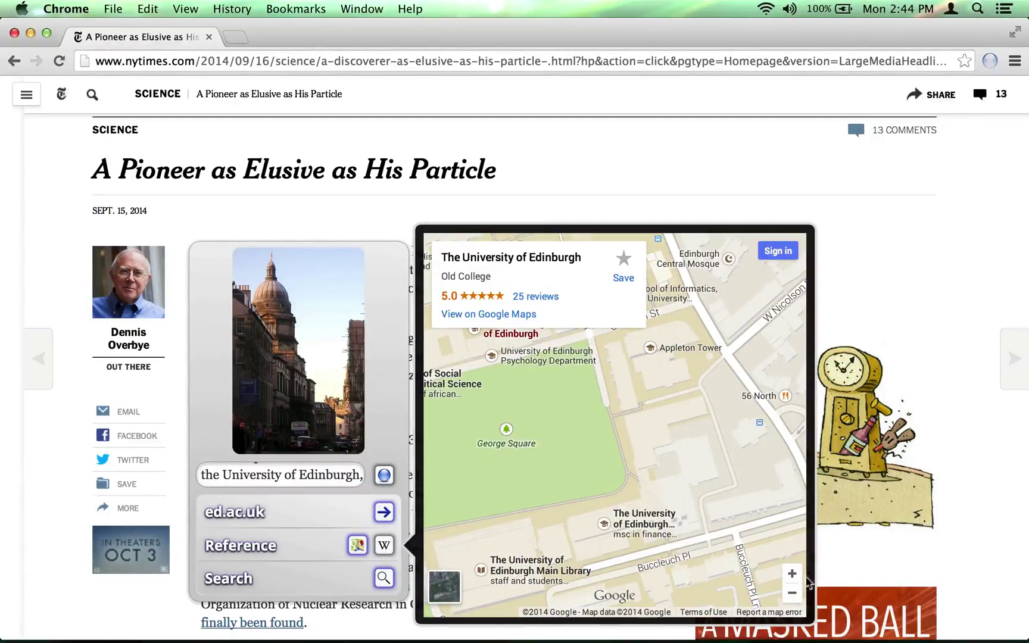
click(792, 593)
click(792, 593)
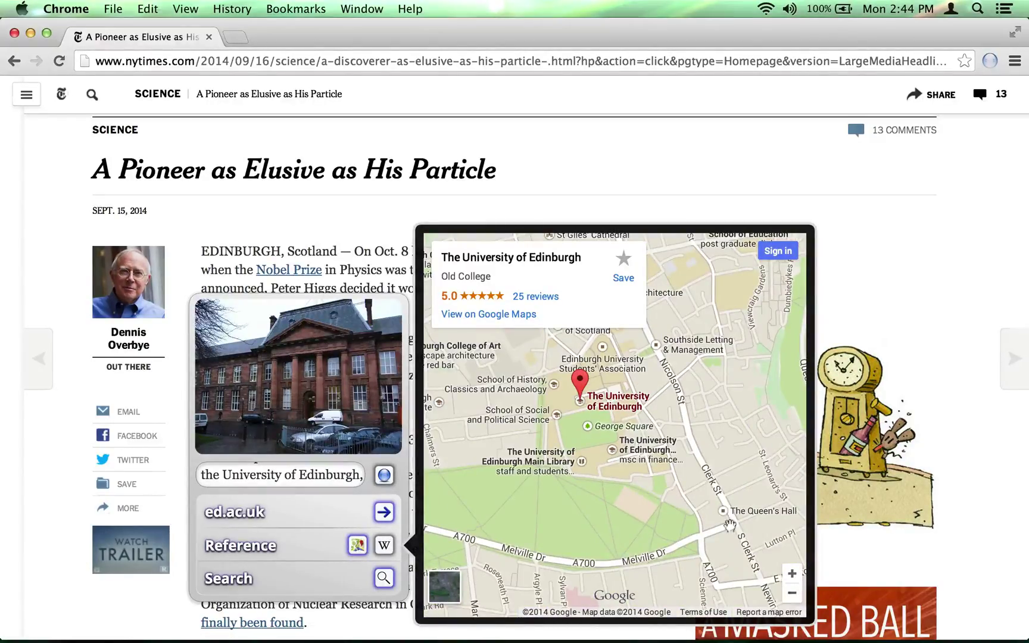
- Read the university's Wikipedia summary, then go to ed.ac.uk
click(384, 545)
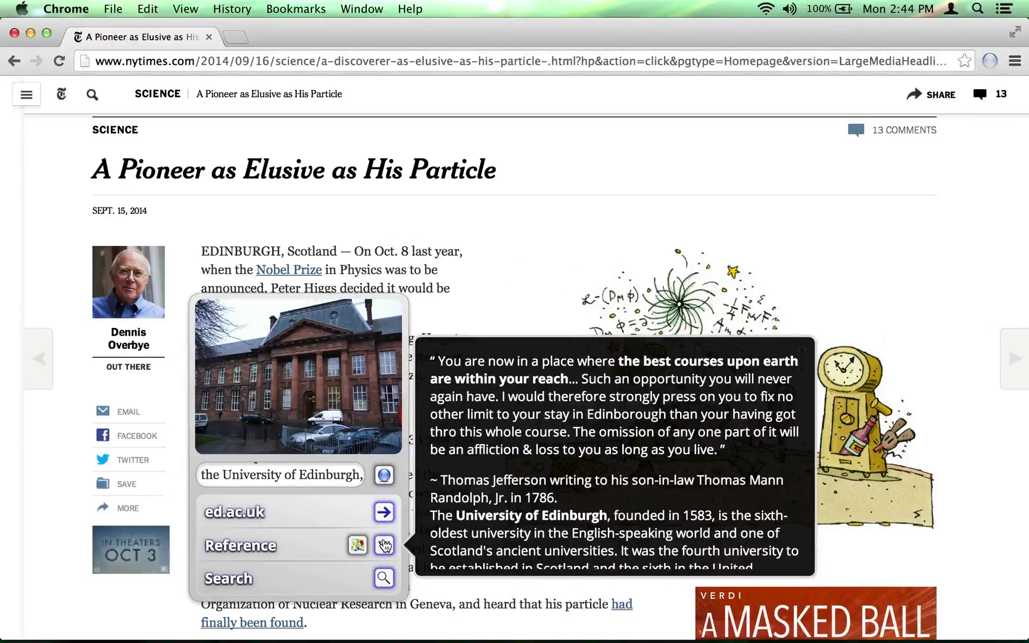
scroll(689, 461, down, 3)
scroll(689, 461, down, 4)
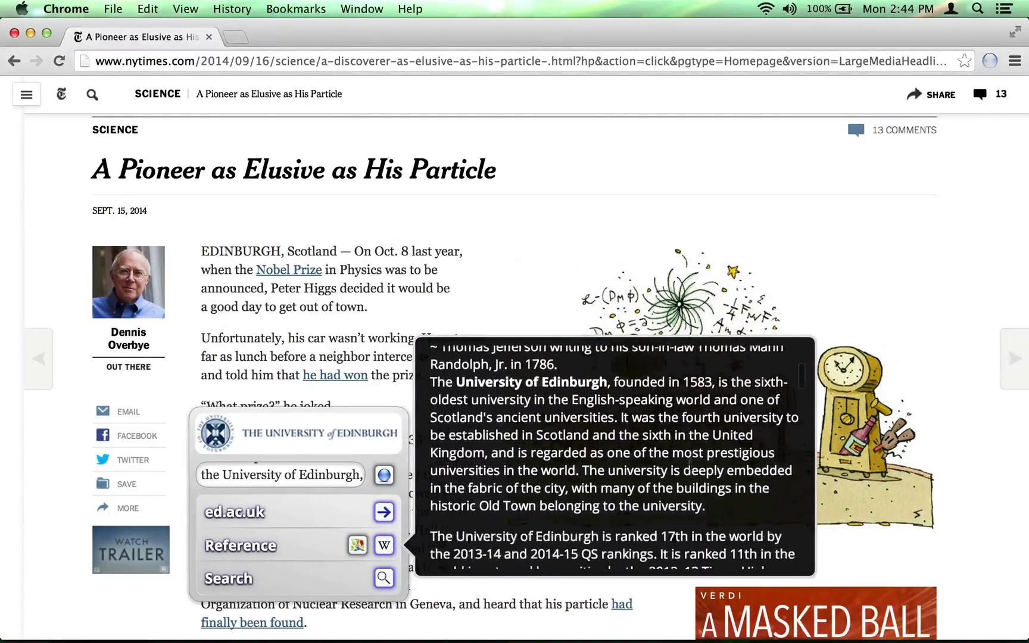
click(384, 513)
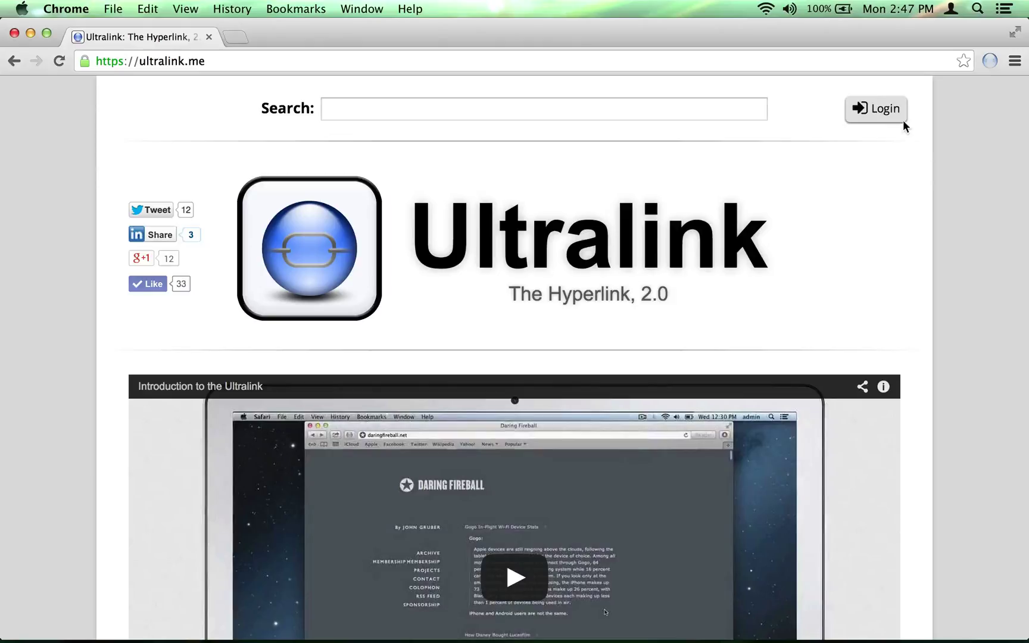
- Log in to the Ultralink dashboard with the account e-mail and password
click(891, 109)
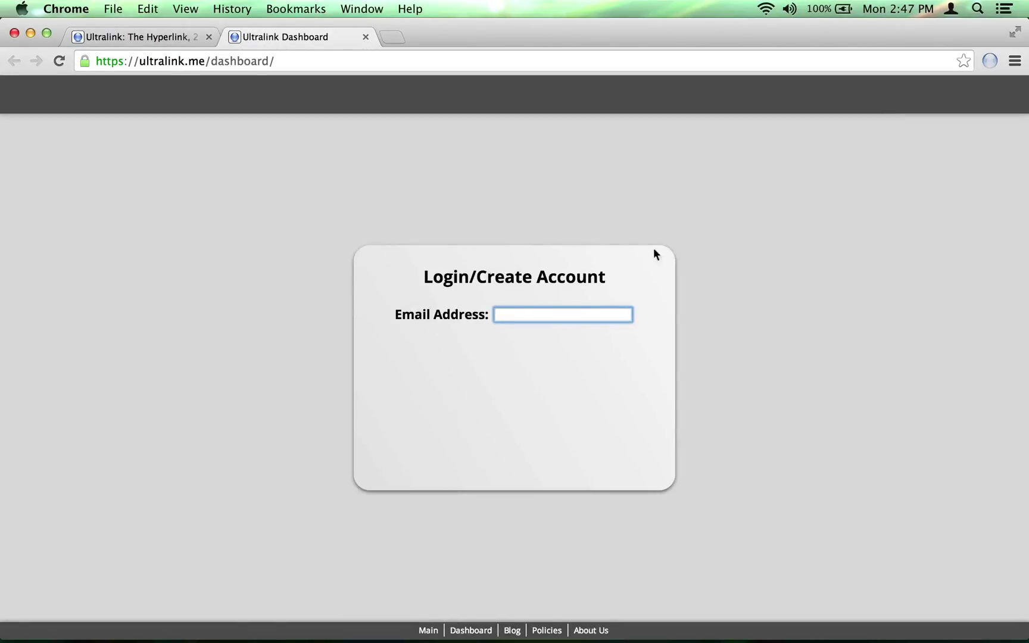
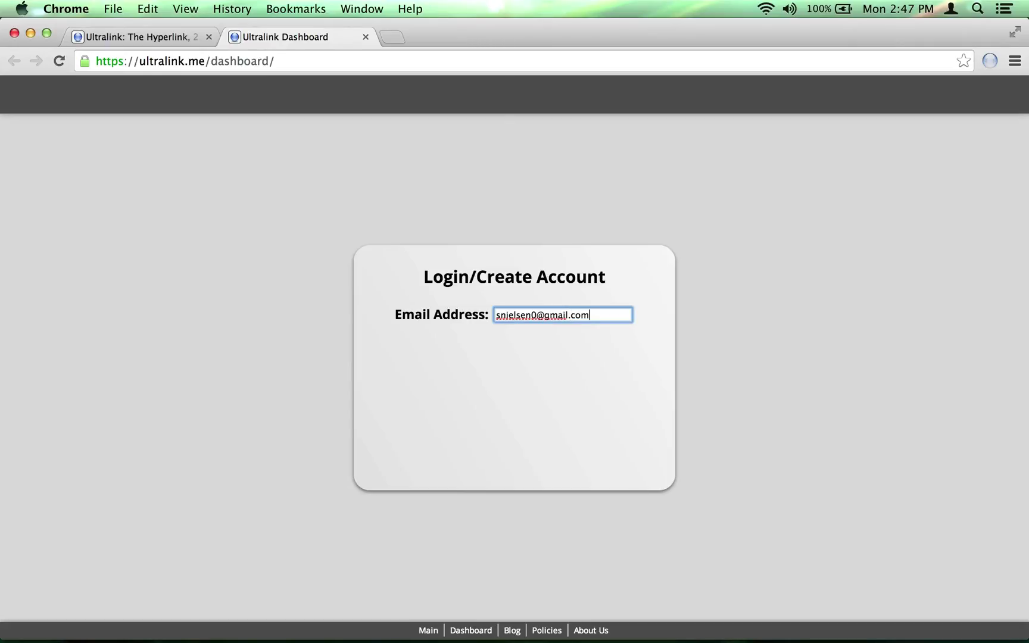
key(Return)
text(********)
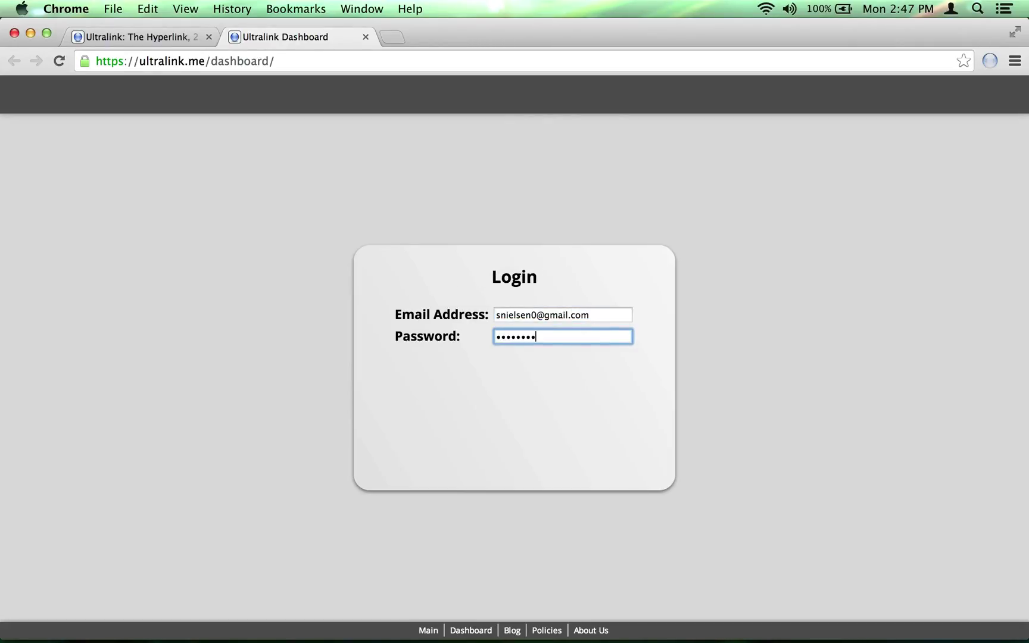
key(Return)
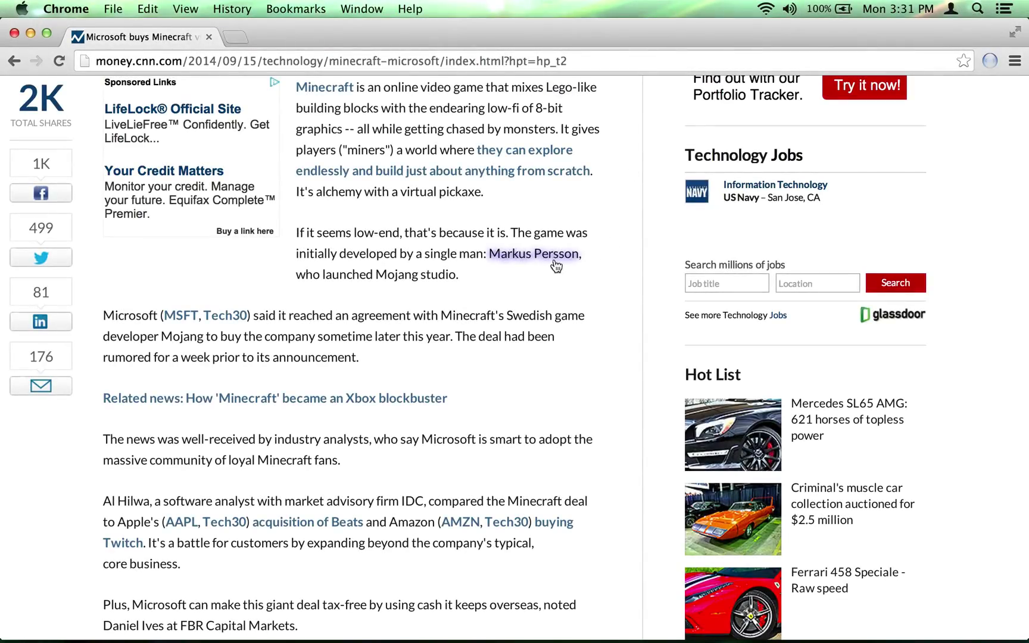
- Open the full Markus Persson ultralink details and look through its links
mouse_move(541, 261)
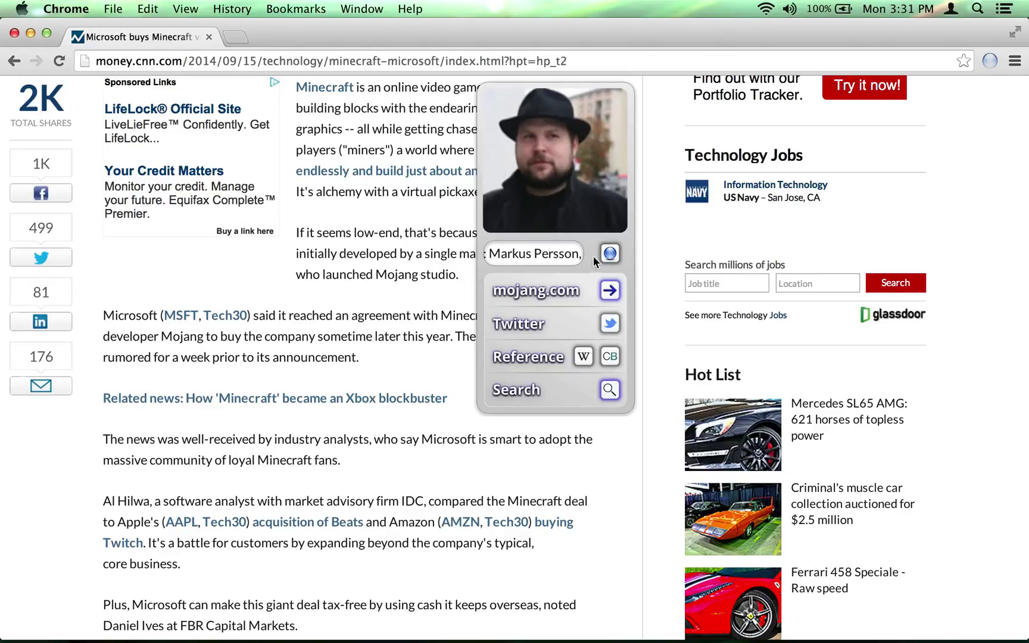
click(608, 254)
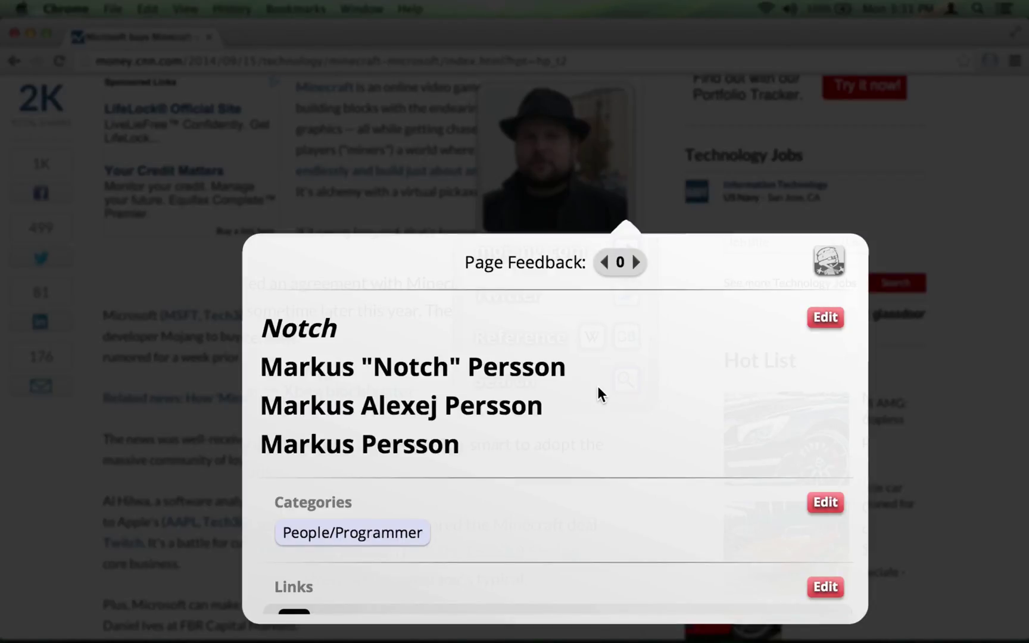
scroll(587, 394, down, 5)
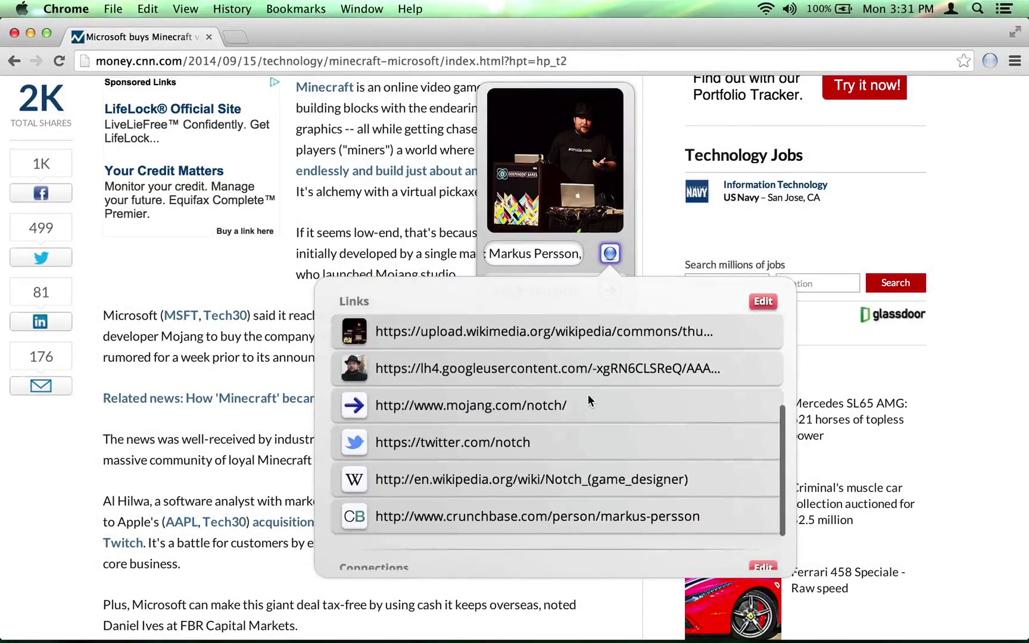
scroll(285, 407, down, 1)
- Open the full Minecraft ultralink details and review its words, categories and links
click(458, 298)
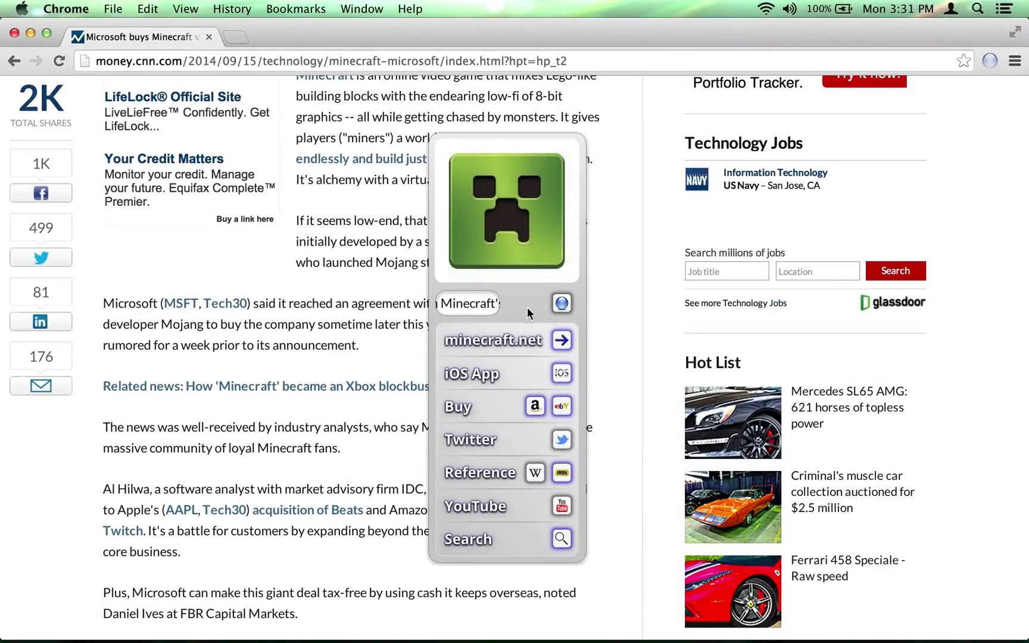
click(567, 303)
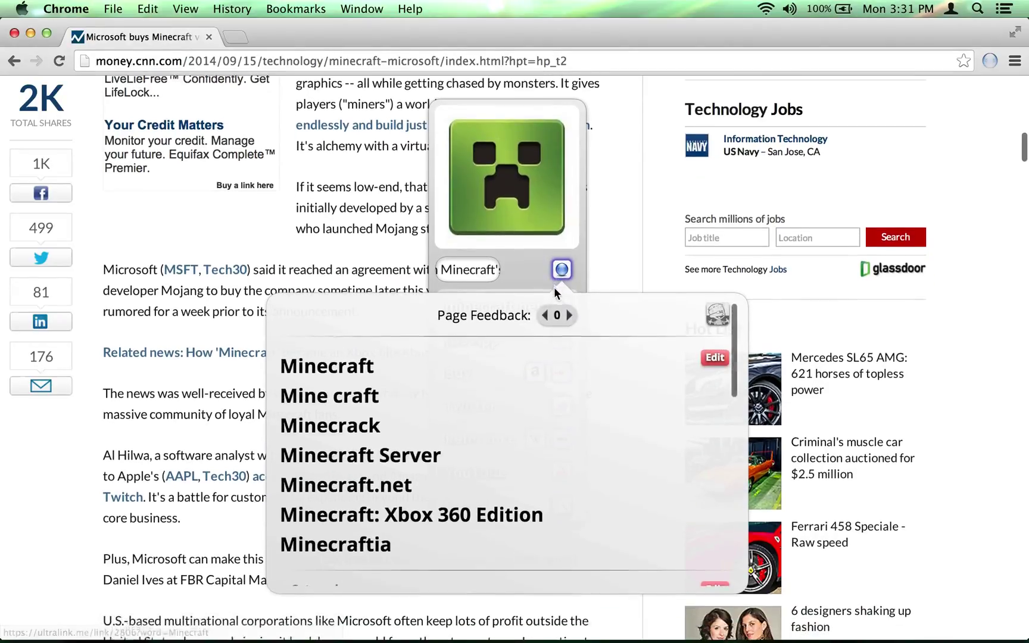
scroll(555, 359, down, 8)
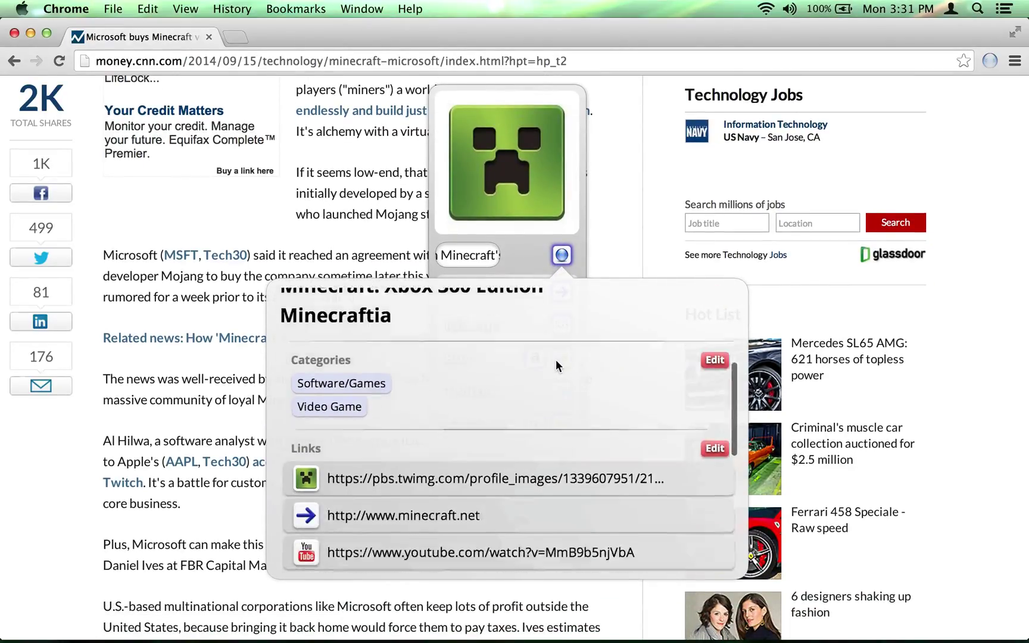
scroll(555, 359, down, 6)
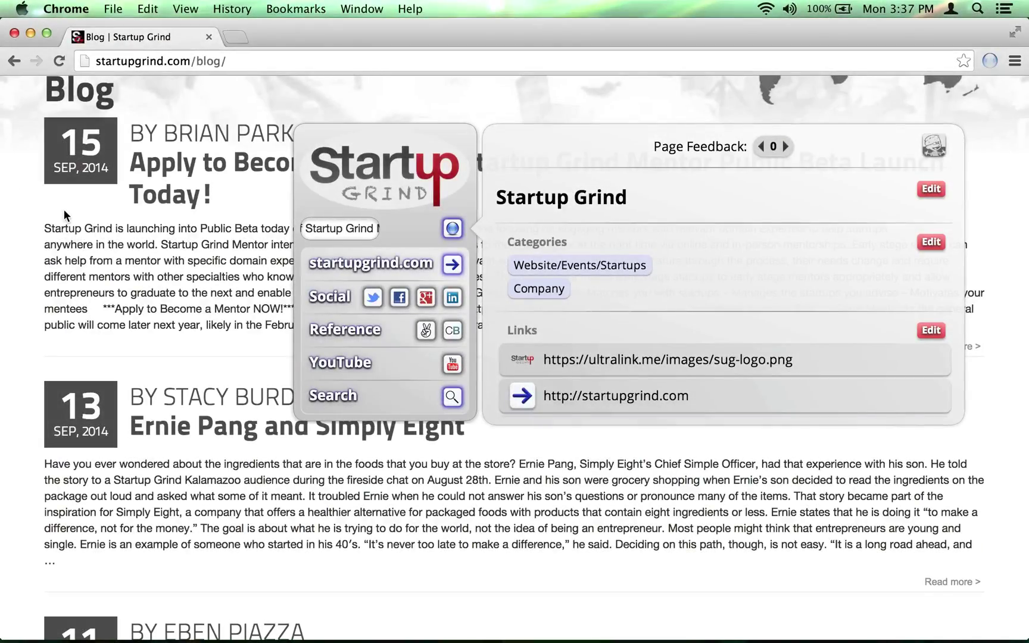
- Open the Startup Grind ultralink page and review Interaction Statistics and Primary Occurrences
click(452, 229)
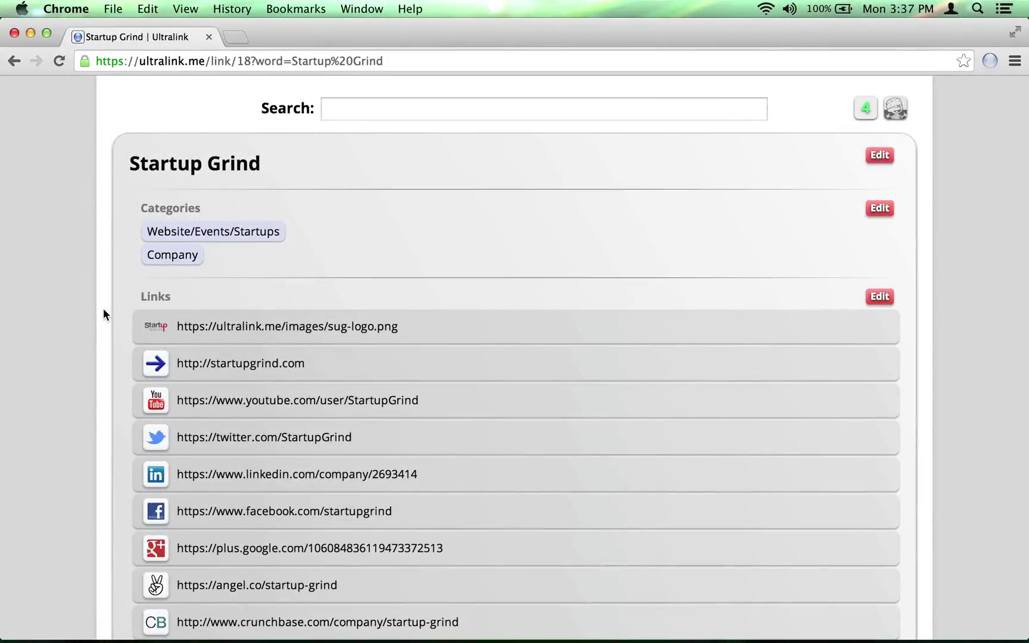
scroll(103, 309, down, 2)
scroll(103, 308, down, 10)
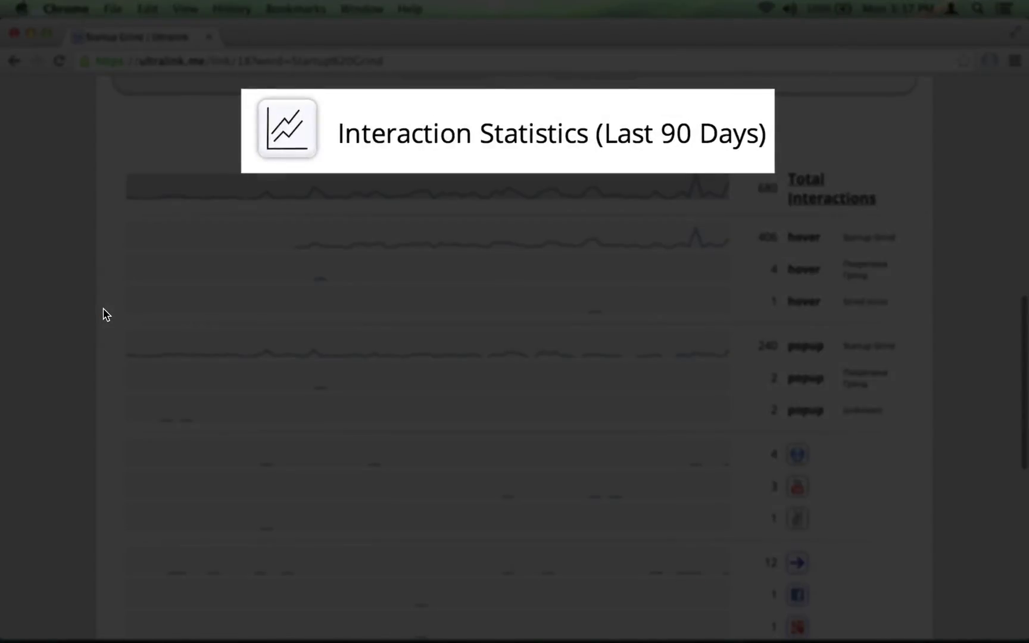
scroll(105, 313, down, 8)
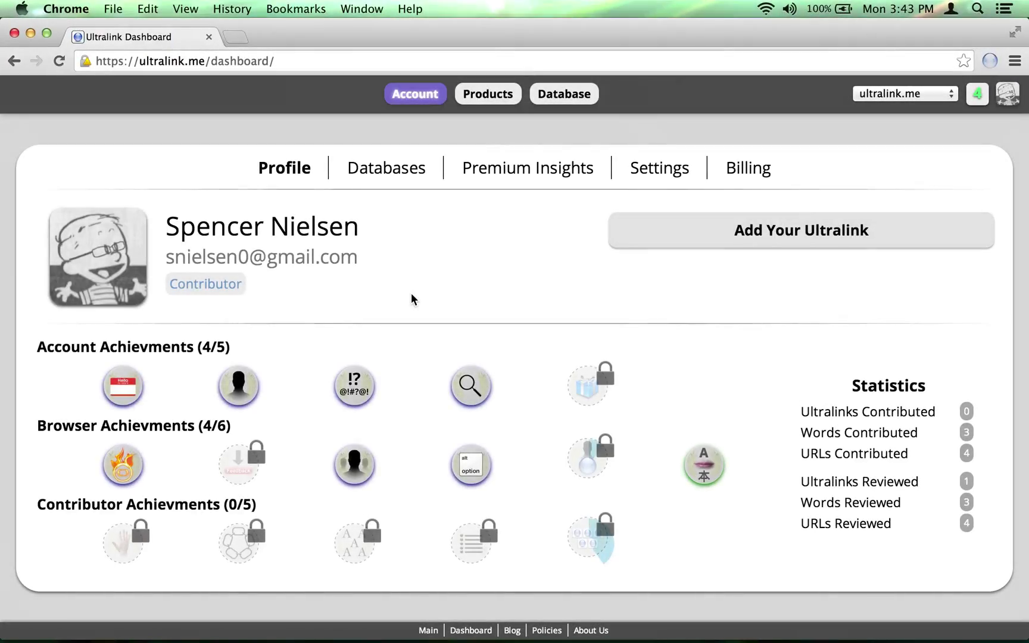
- Search the database for 'Titanfall' and view its categories and links
click(559, 92)
text(Titanfall)
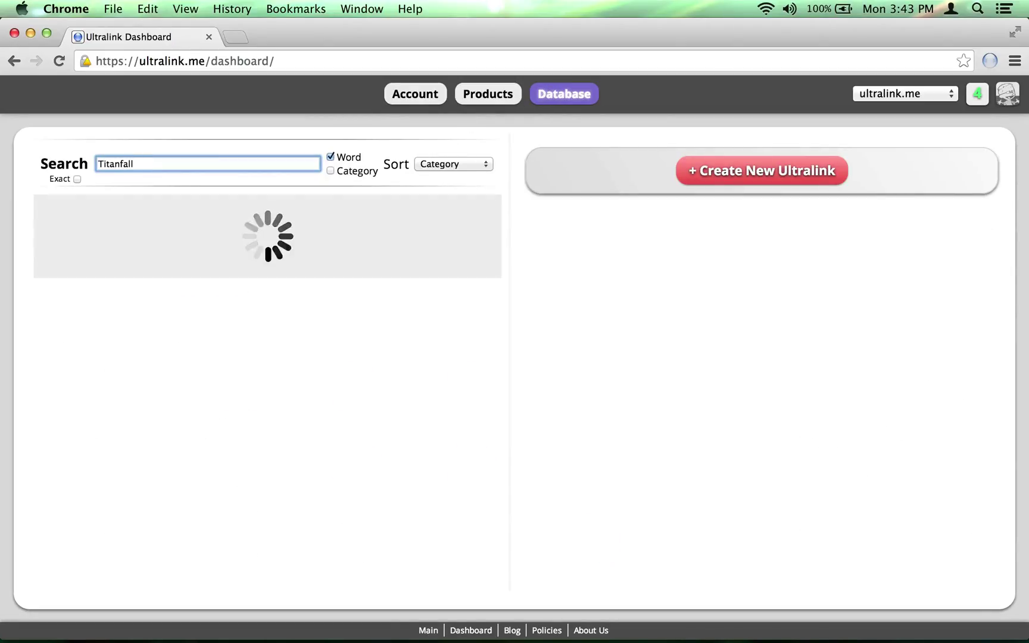
click(456, 200)
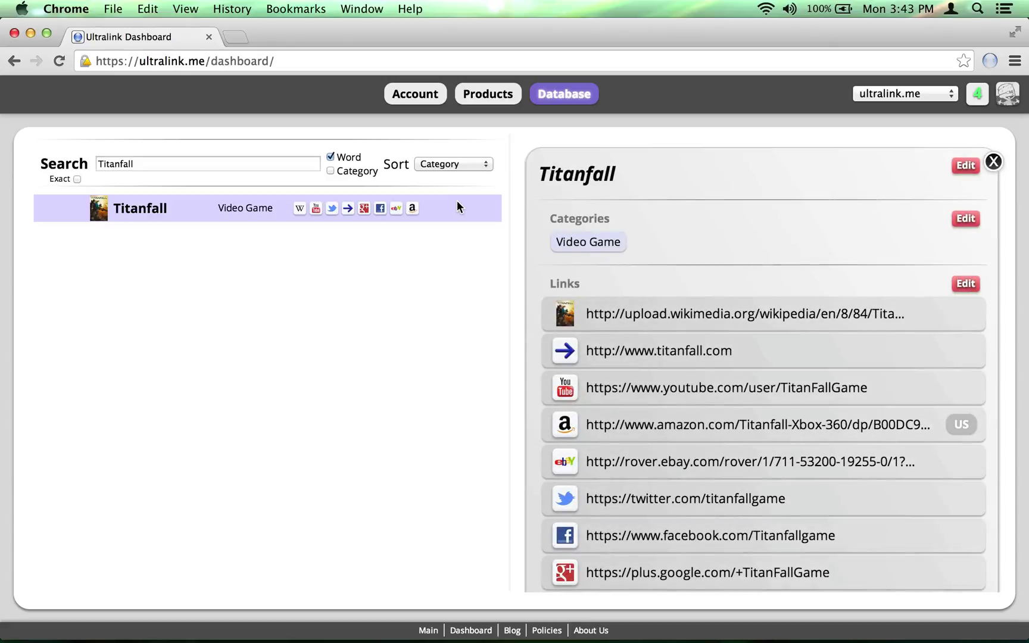
scroll(798, 265, down, 5)
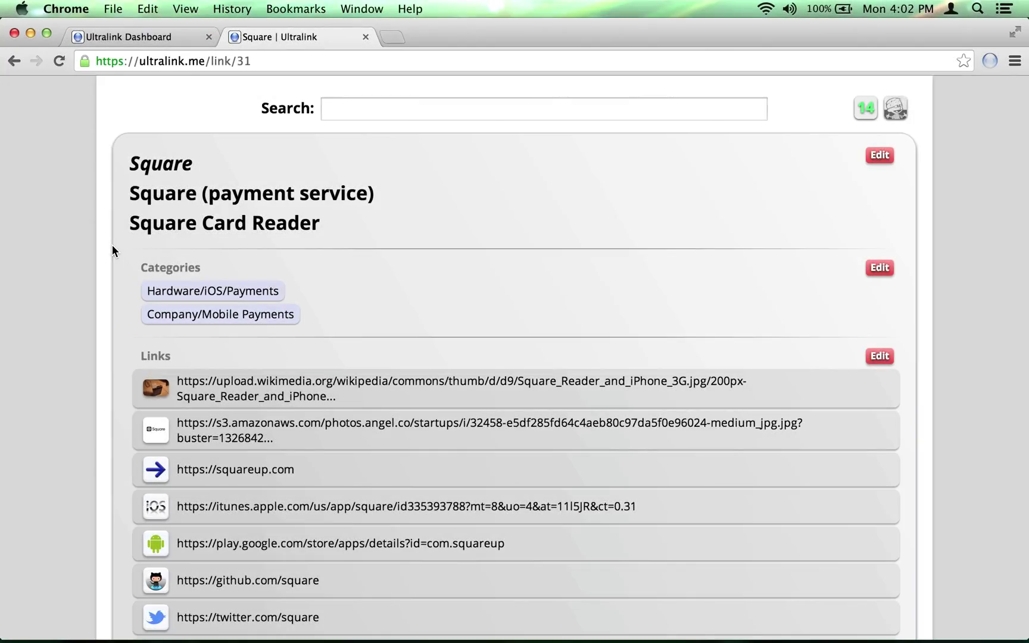
- Trial-edit the words: rename Square to 'Payments', remove Square (payment service), erase Square Card Reader
click(880, 156)
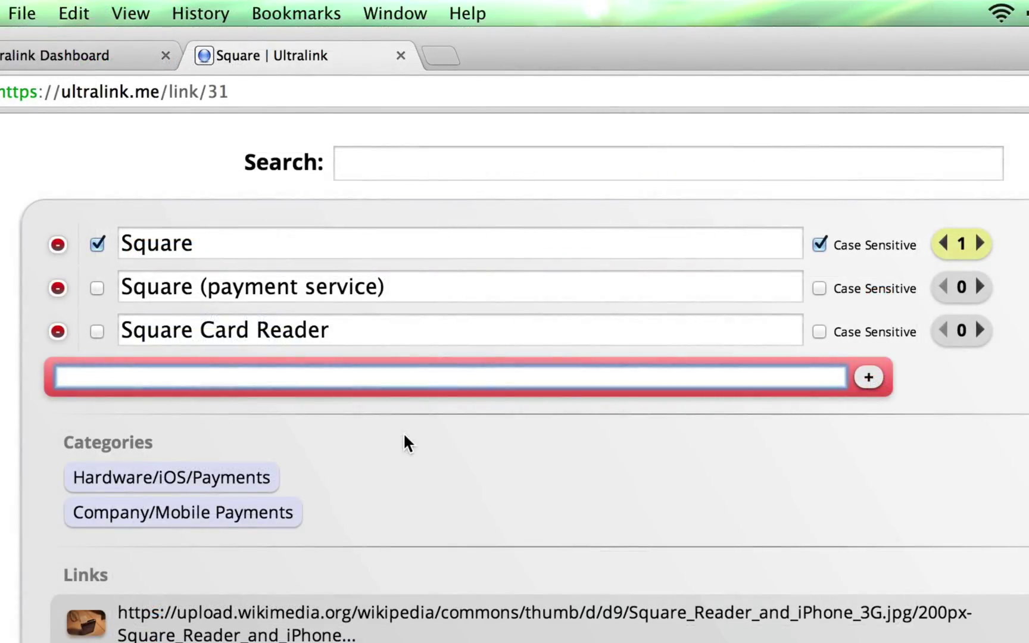
click(243, 246)
text(Payments)
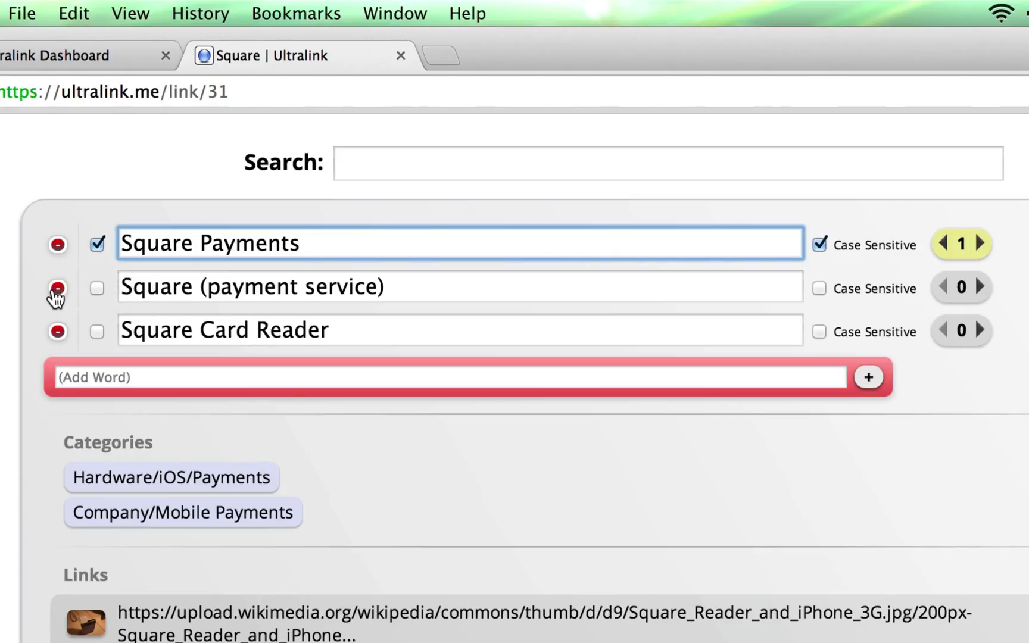
click(56, 290)
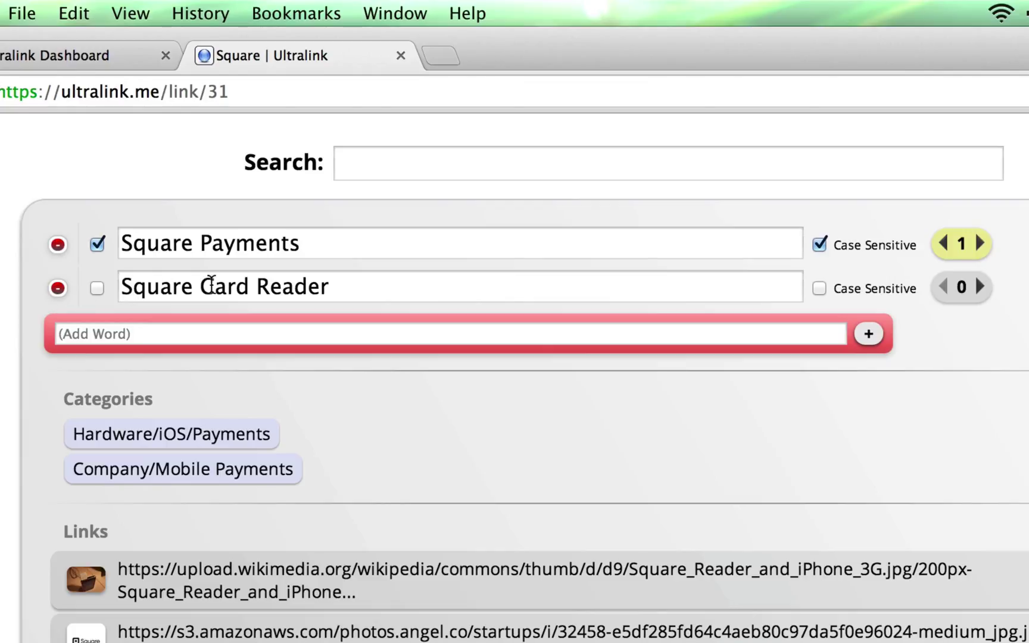
key(Return)
drag(361, 290, 169, 269)
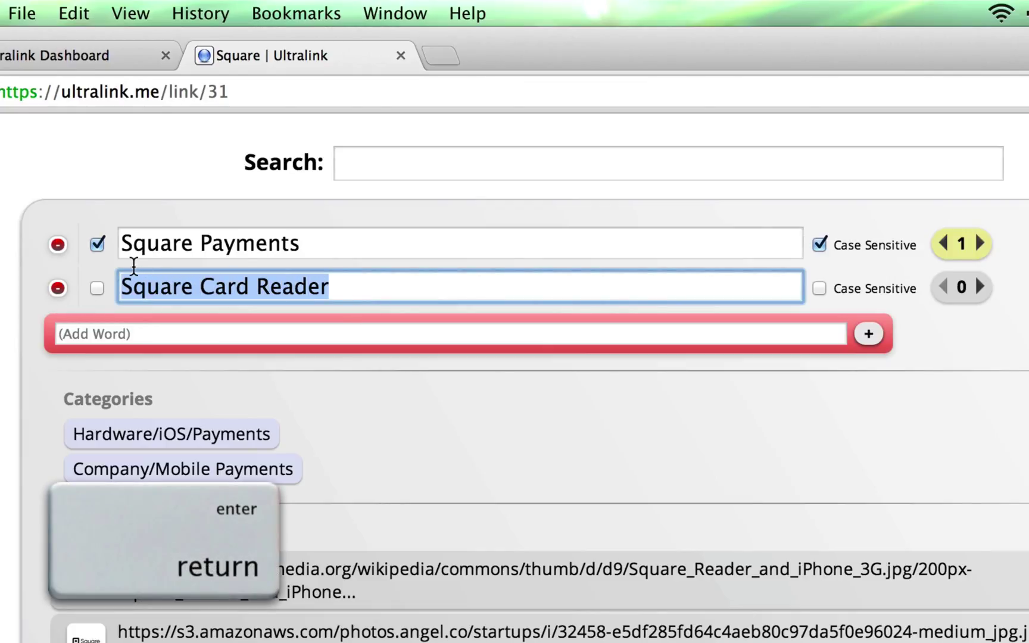
key(BackSpace)
key(Return)
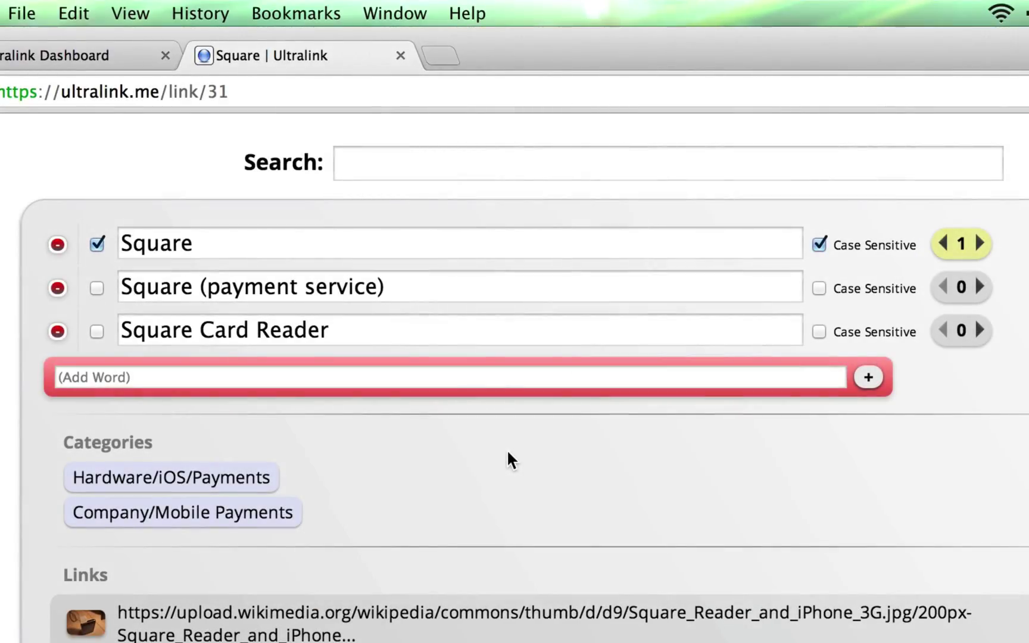
- Add 'Square Payments' as a word, then mark Square (payment service) as chosen instead of Square
click(368, 379)
text(Square Payments)
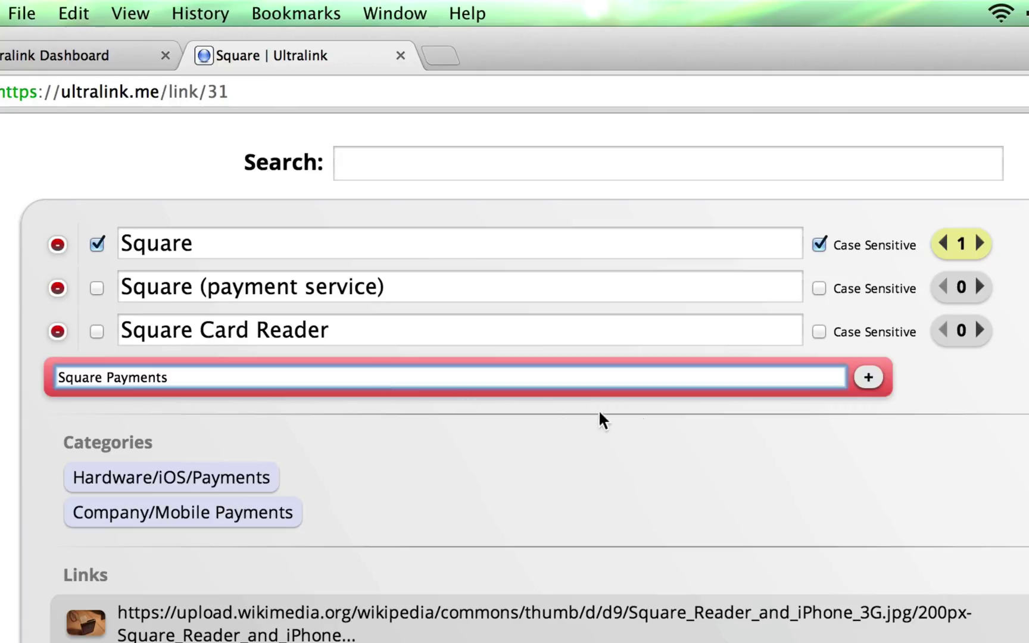
click(870, 379)
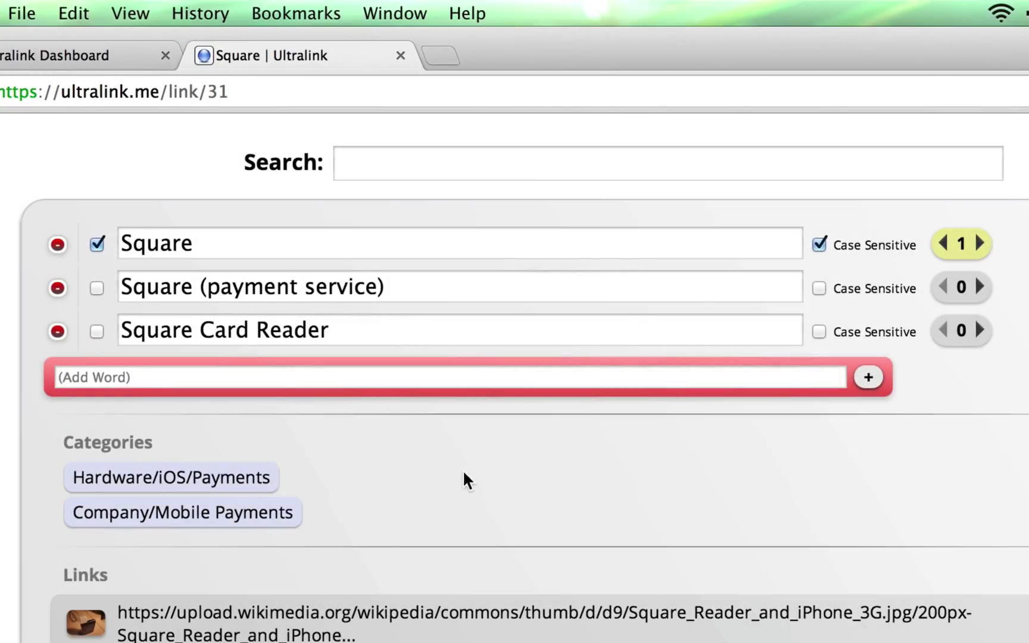
click(96, 289)
- Tick the Square Card Reader checkbox
click(95, 333)
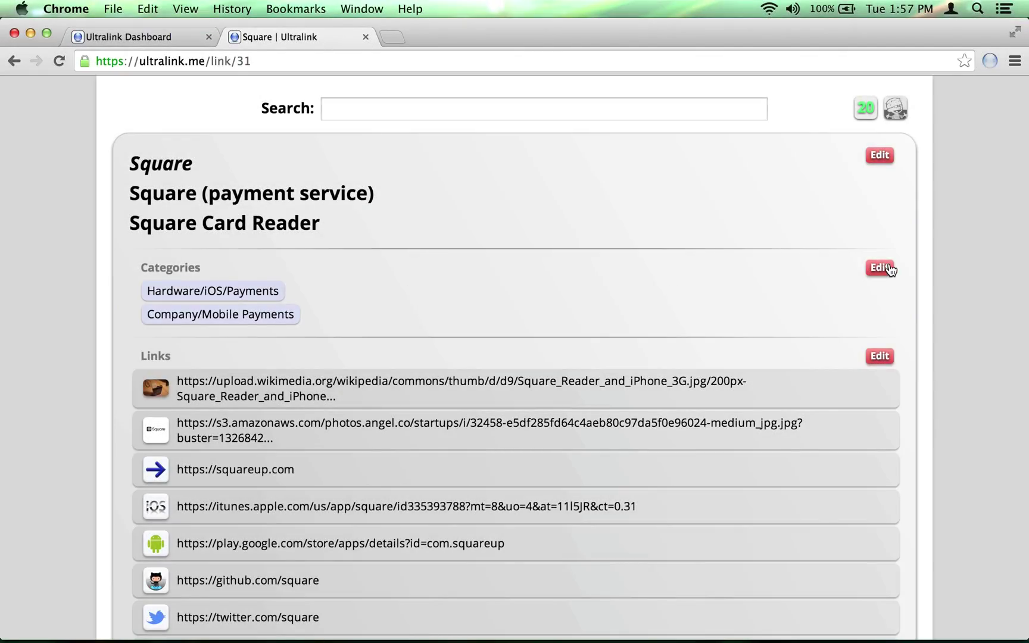
- Trial-edit categories: trim the Company/Mobile Payments wording and remove Hardware/iOS/Payments
click(887, 268)
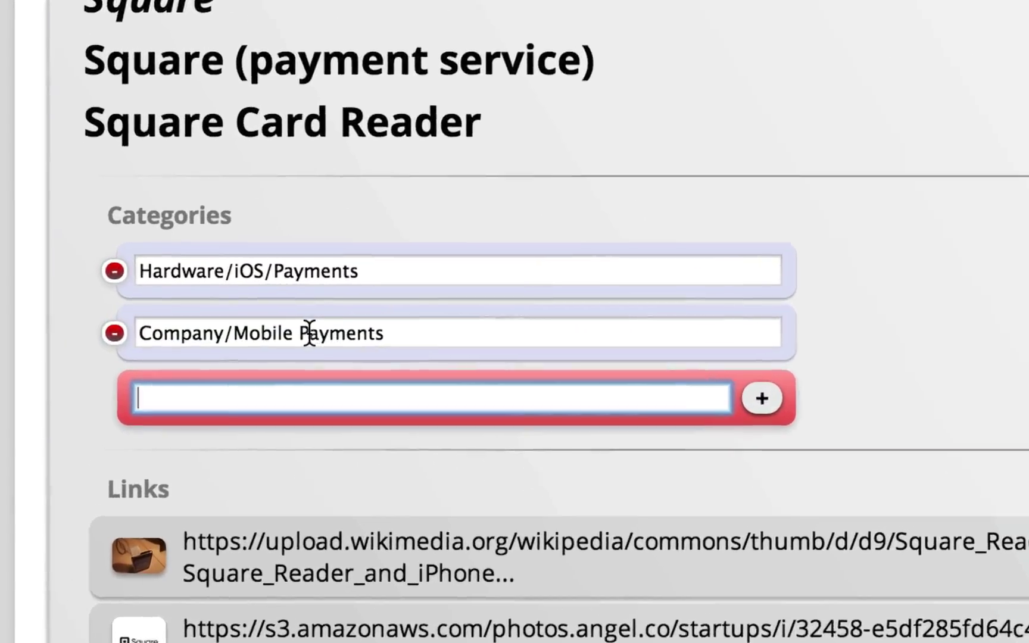
click(239, 324)
key(BackSpace)
key(BackSpace)
key(BackSpace)
key(BackSpace)
key(BackSpace)
key(BackSpace)
key(BackSpace)
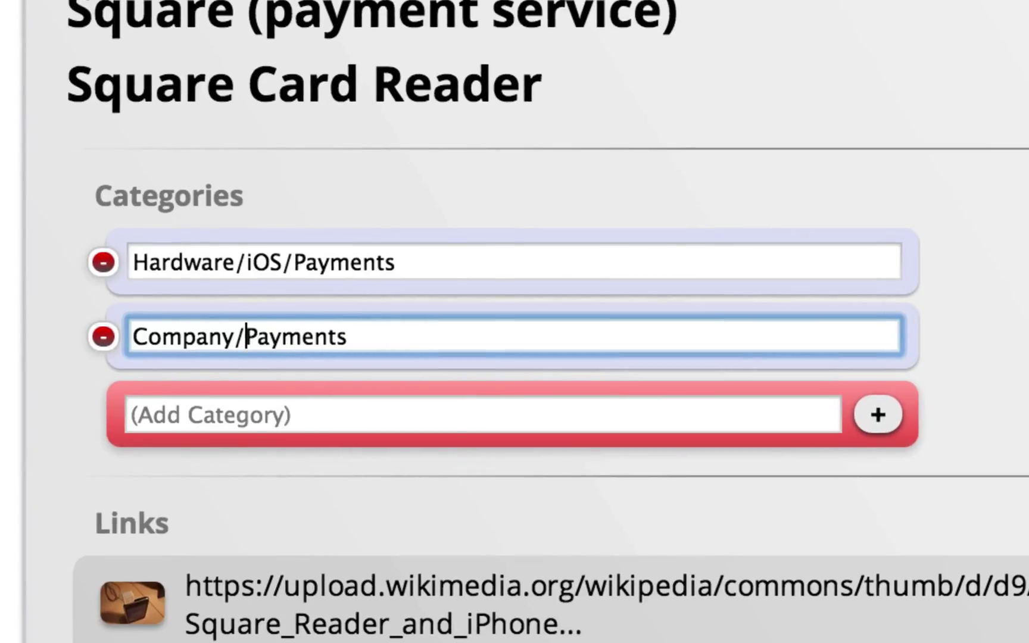
click(104, 262)
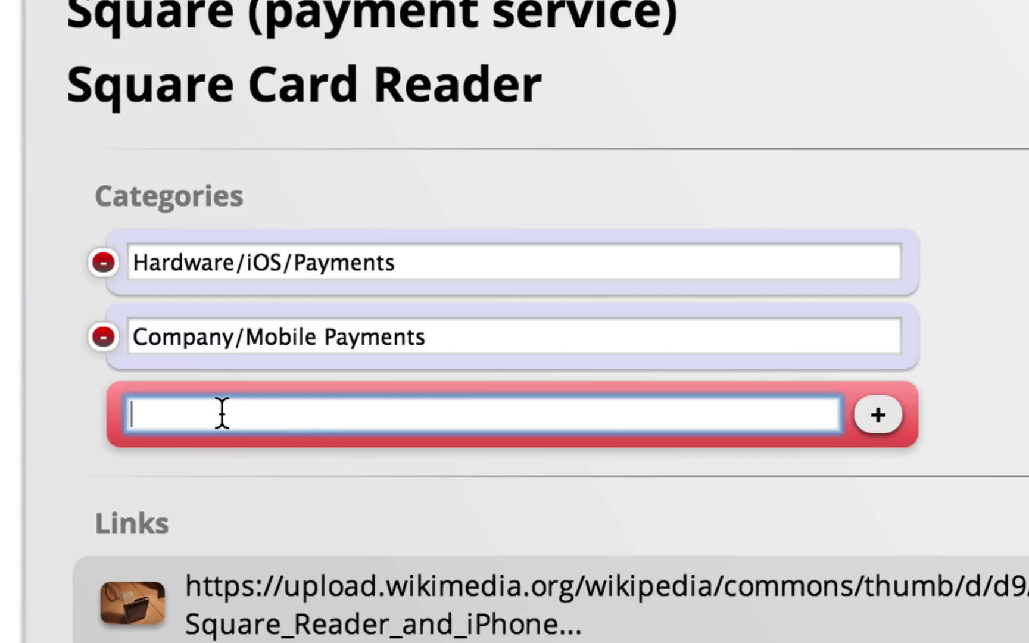
- Choose Company/Financial Services from the 'Financial' category suggestions and confirm it
text(Financial)
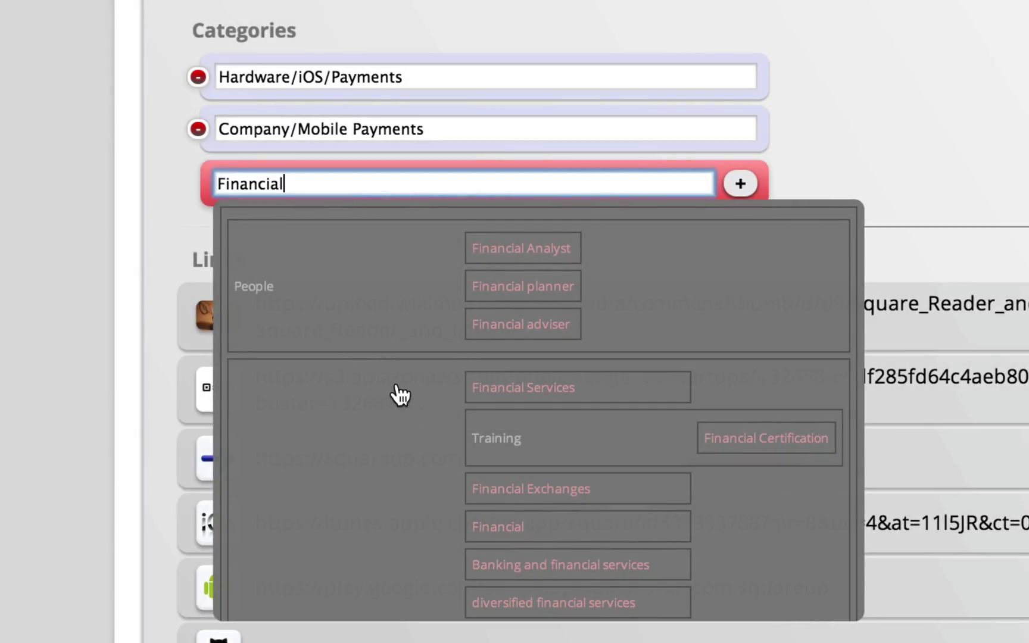
scroll(398, 393, down, 3)
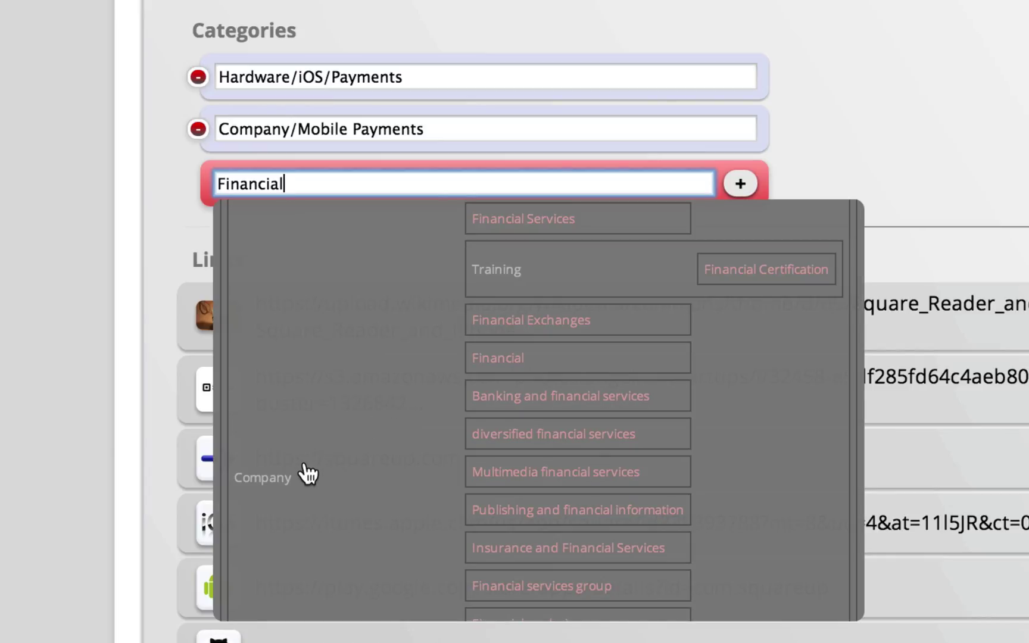
click(526, 215)
key(Return)
key(Return)
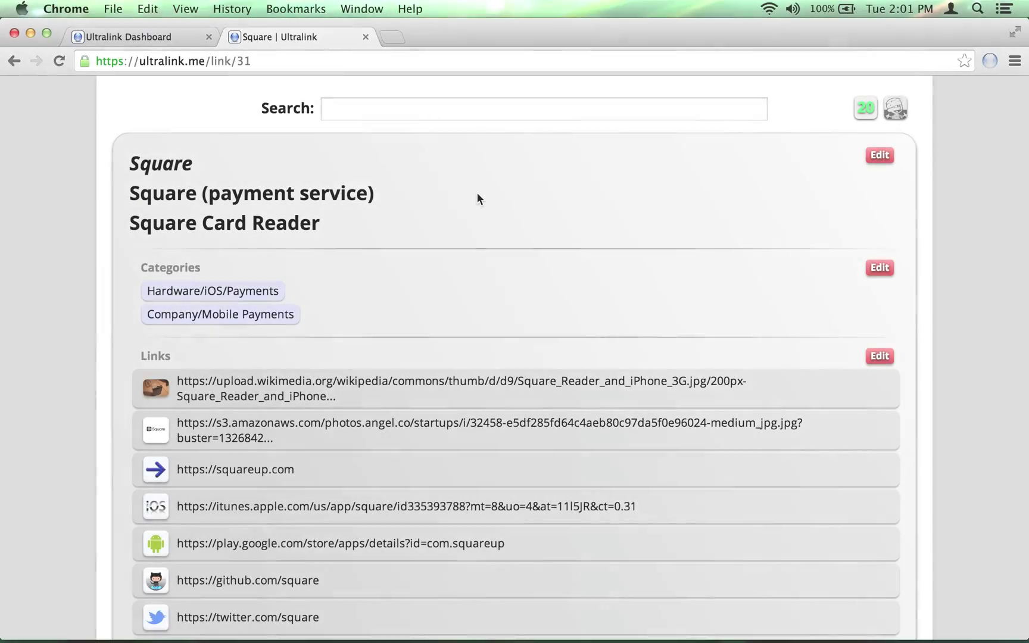
scroll(477, 194, down, 5)
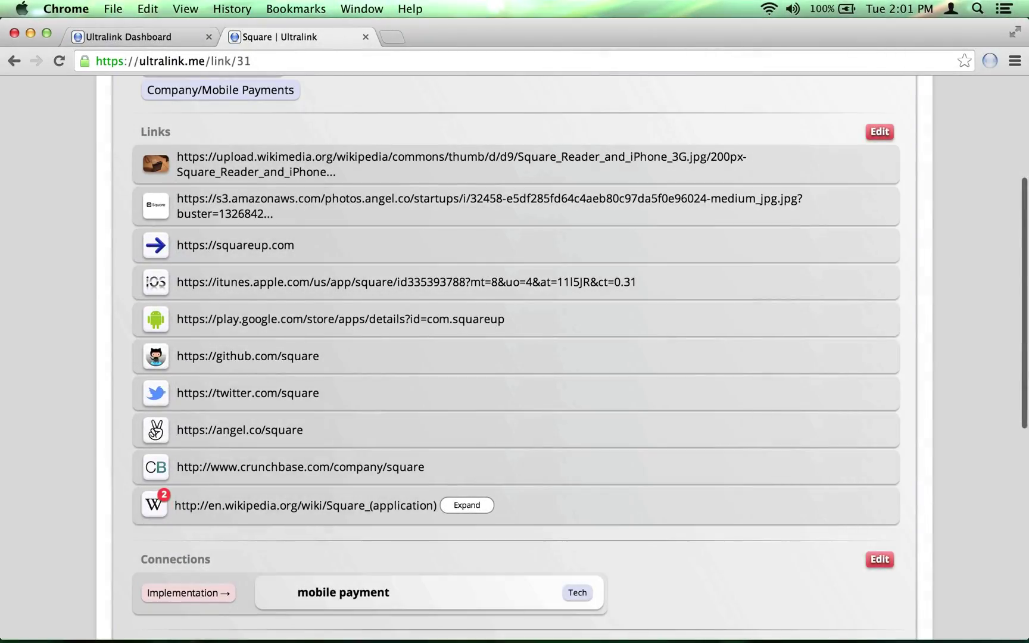
- Open the squareup.com link, expand the Wikipedia language versions, and enter link editing
click(158, 246)
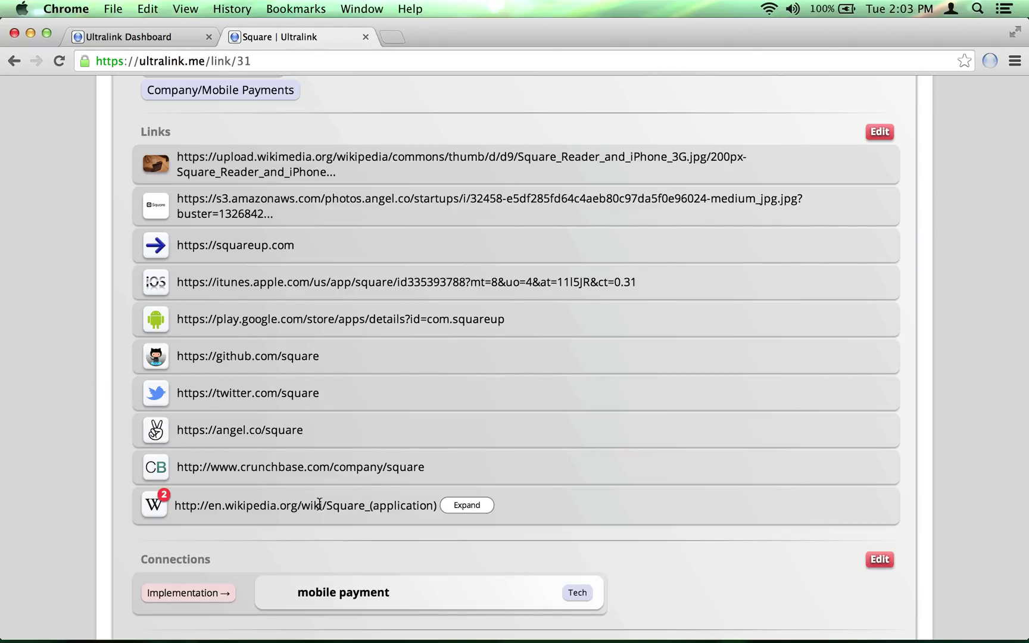
click(466, 507)
click(880, 132)
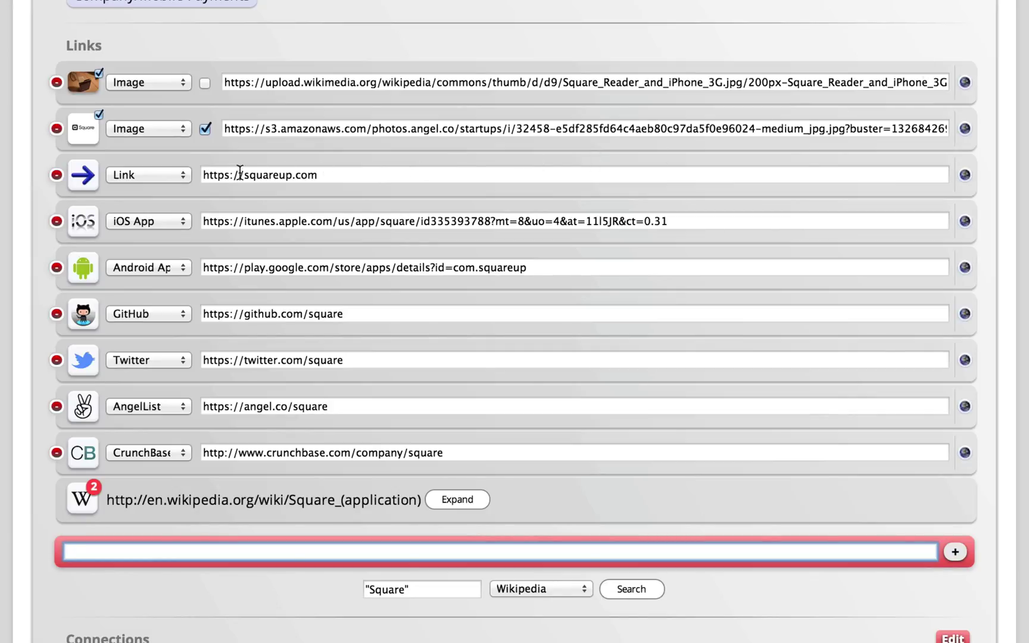
- Keep the squareup.com link typed as Link and add Square's LinkedIn company page URL
click(166, 178)
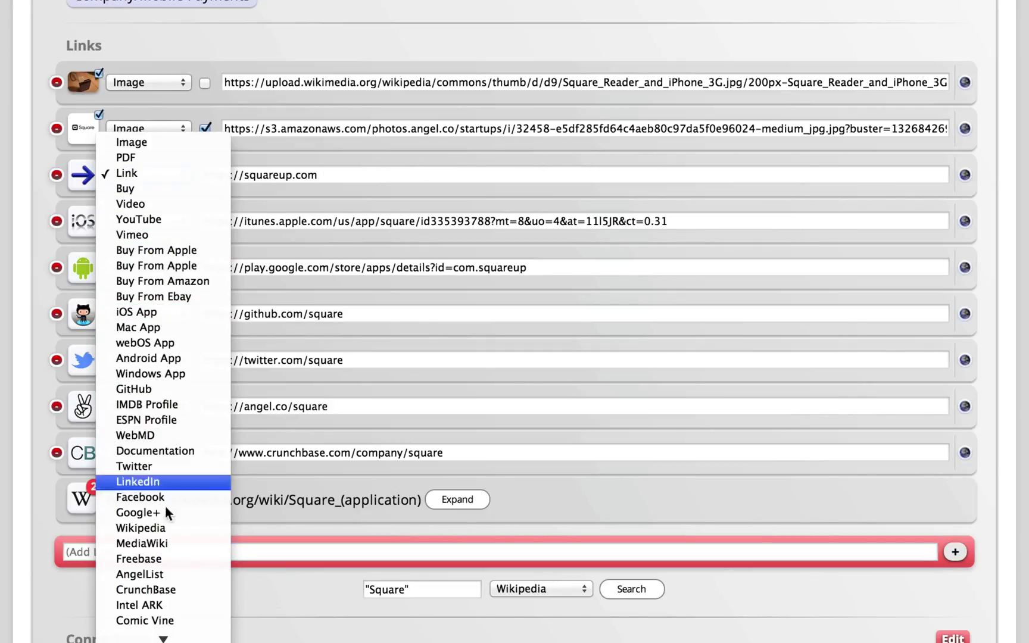
scroll(191, 621, down, 3)
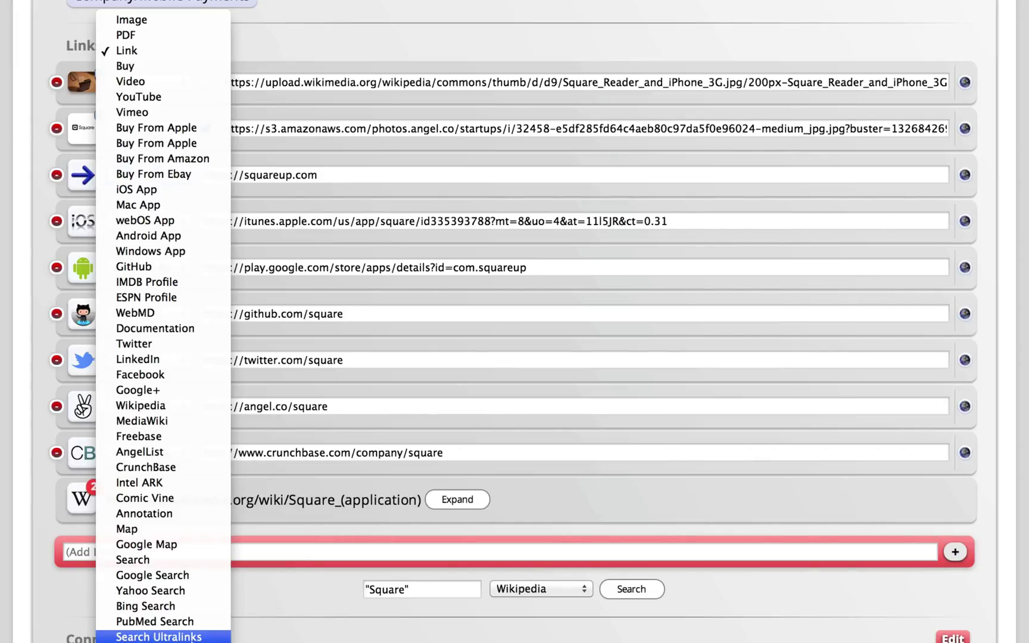
click(306, 590)
click(211, 552)
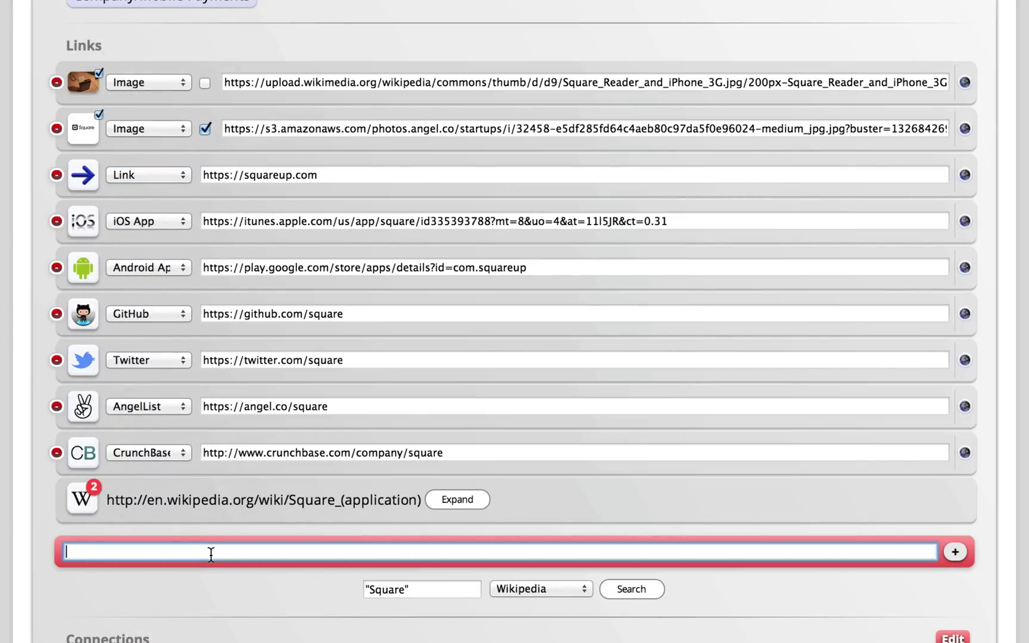
text(https://www.linkedin.com/company/square--)
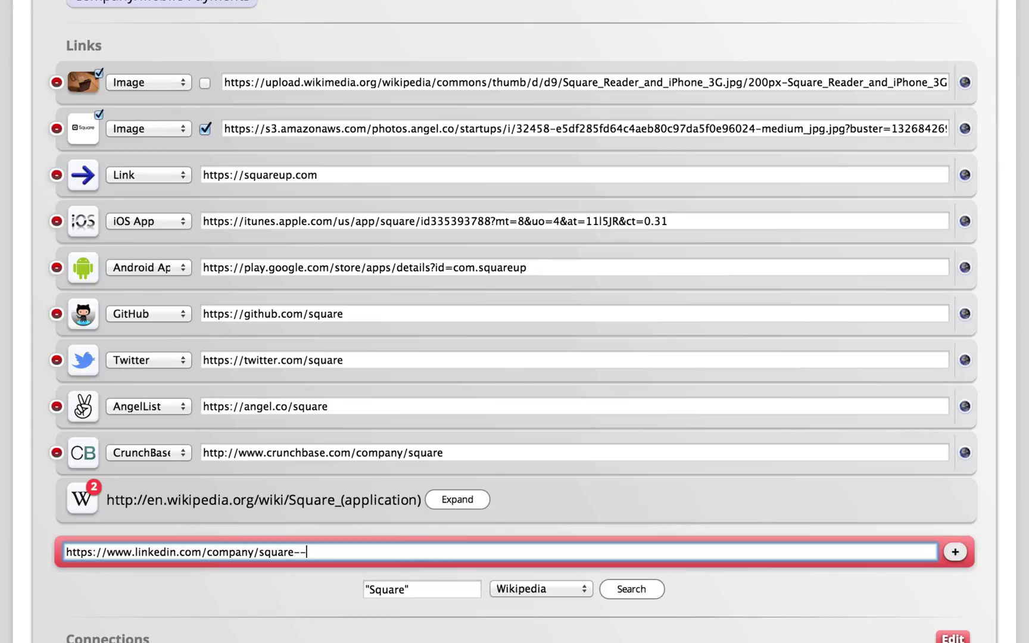
key(Return)
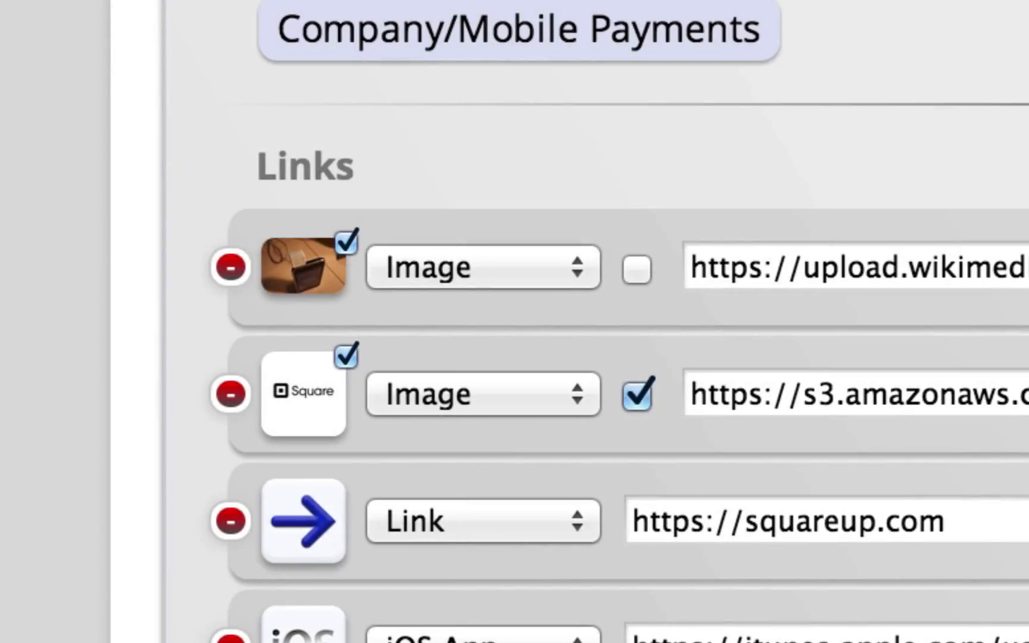
click(347, 242)
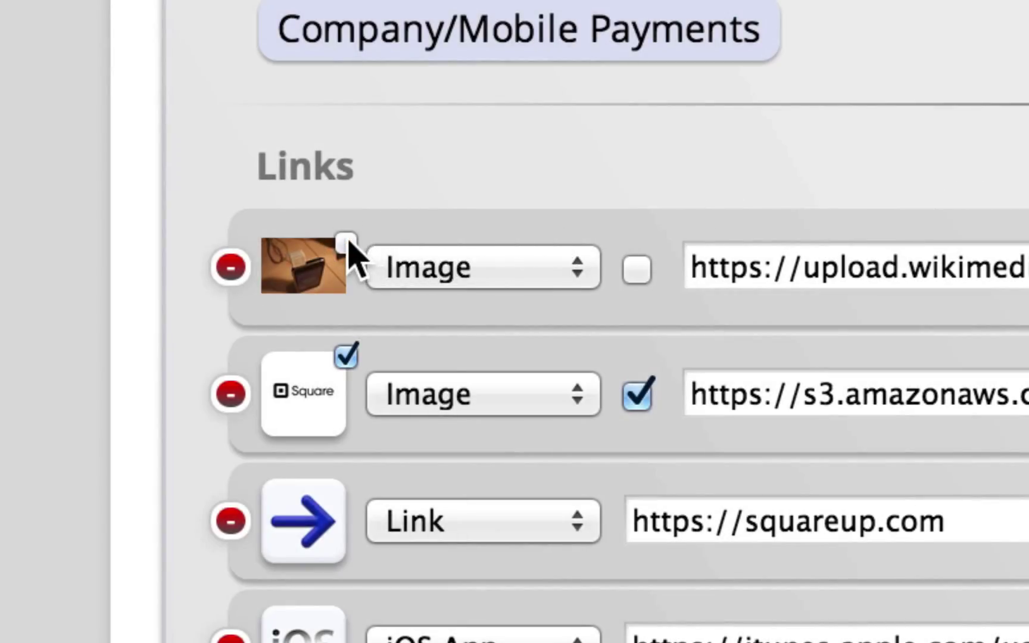
click(346, 242)
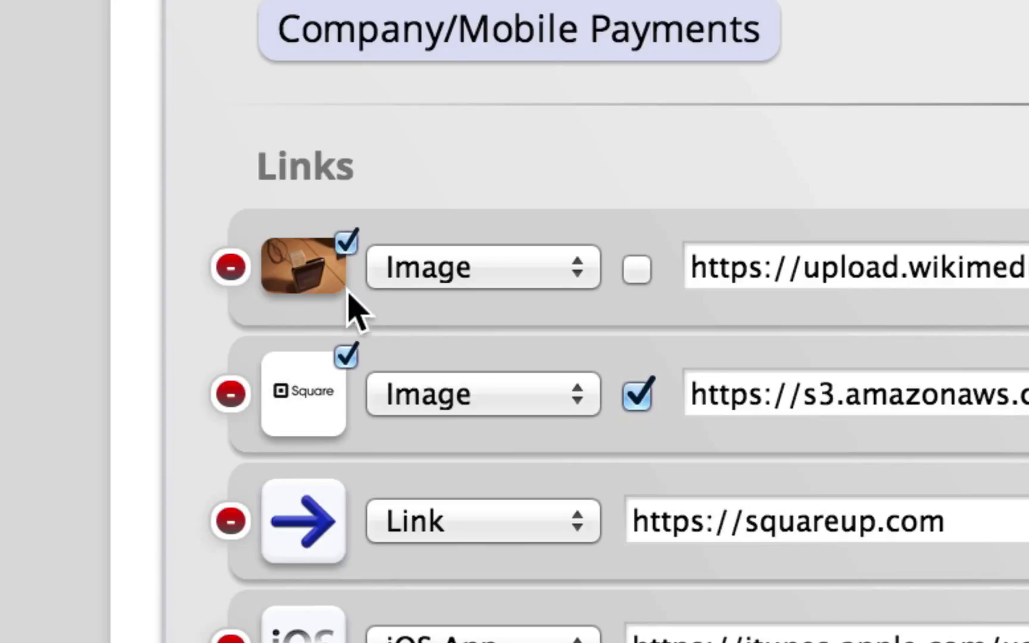
click(345, 357)
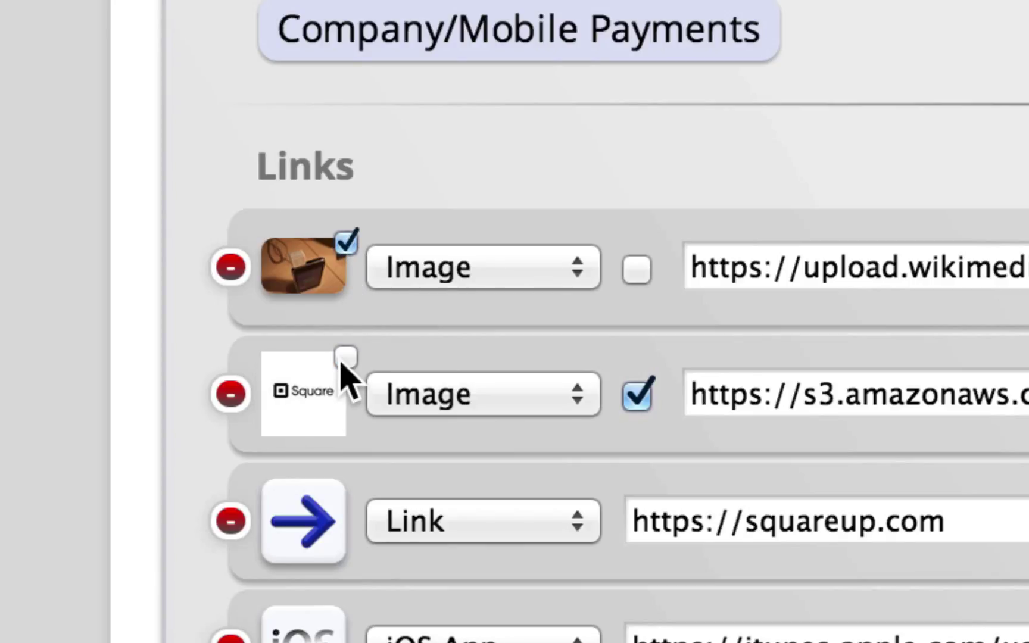
click(341, 360)
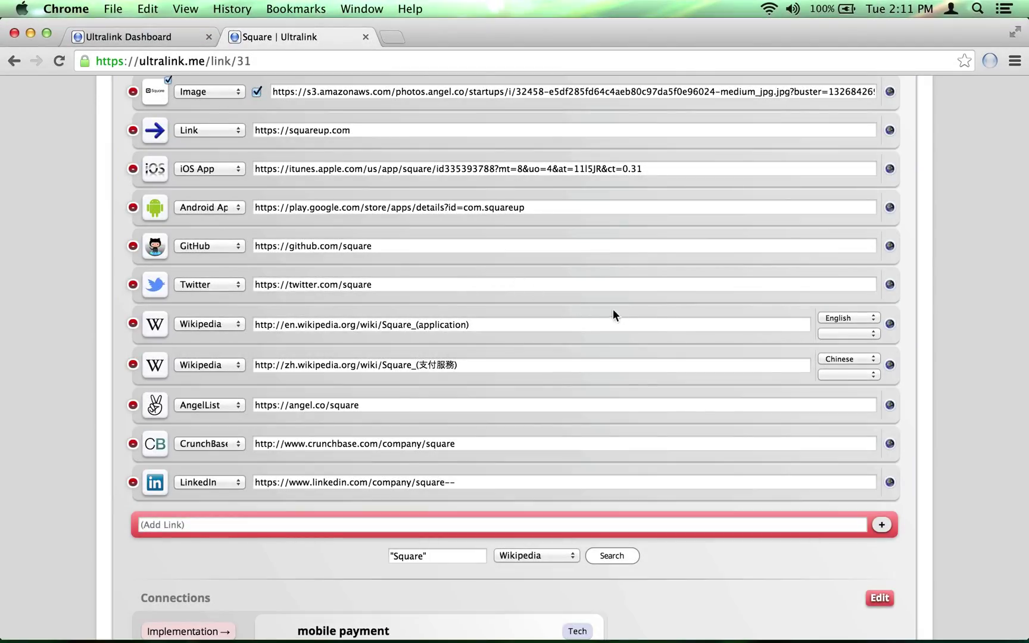
click(890, 325)
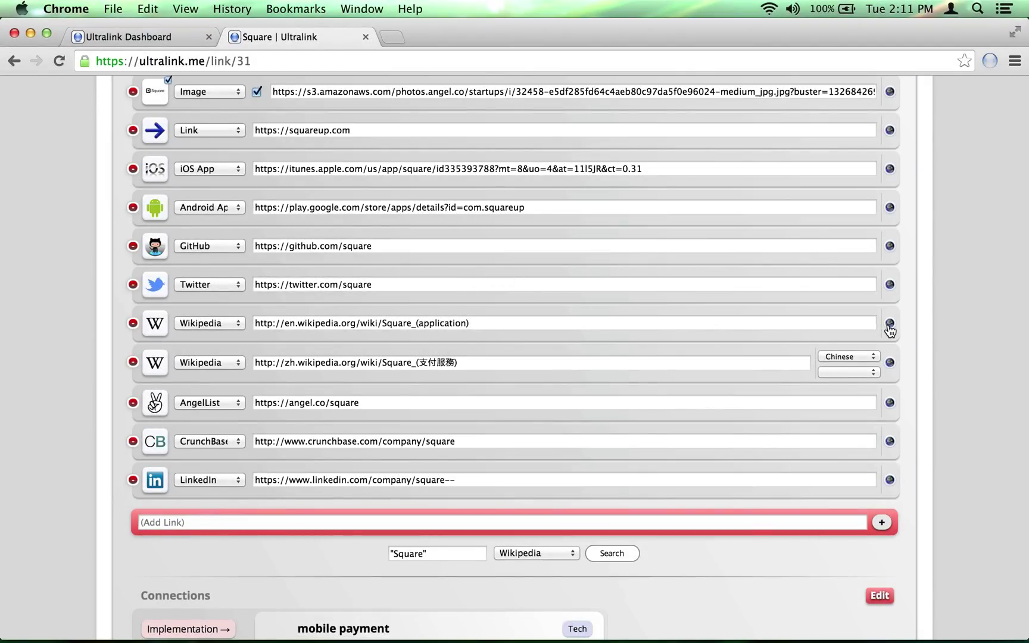
click(890, 325)
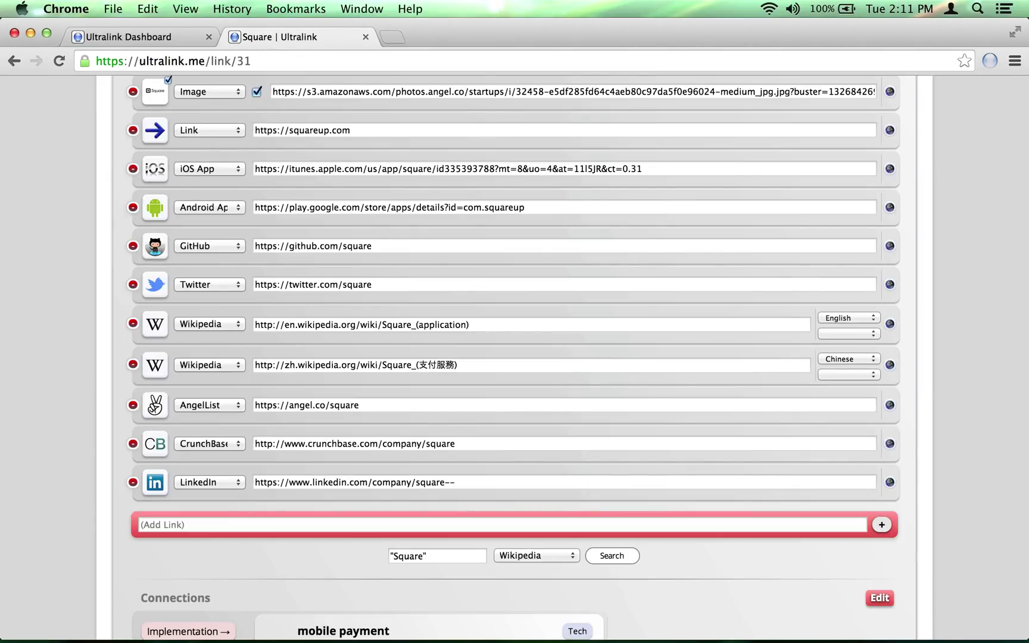
- Browse the Wikipedia link's language and country choices, keeping English and no country
click(839, 318)
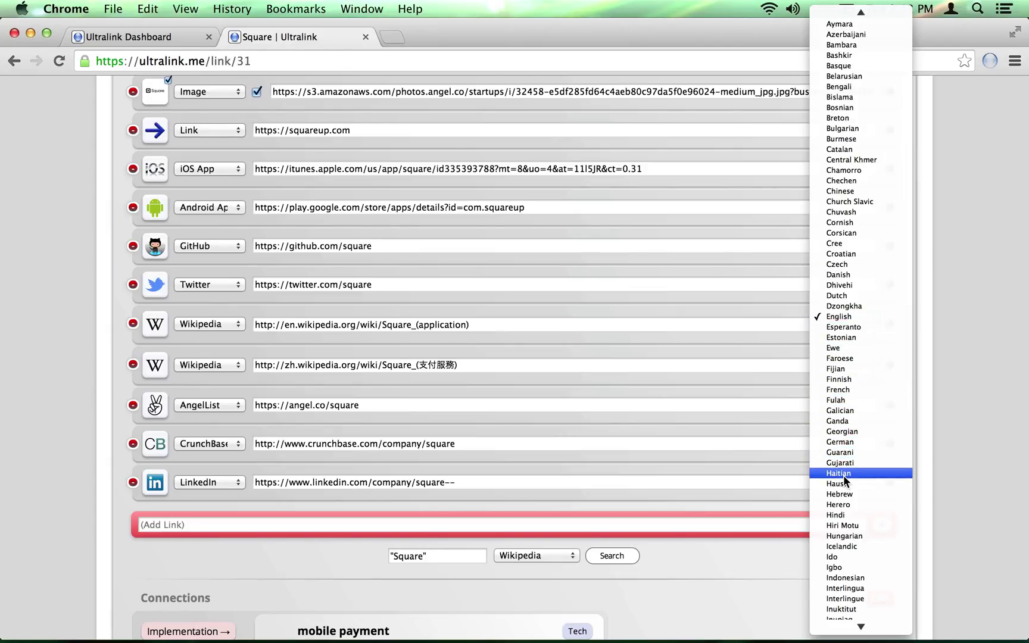
click(799, 343)
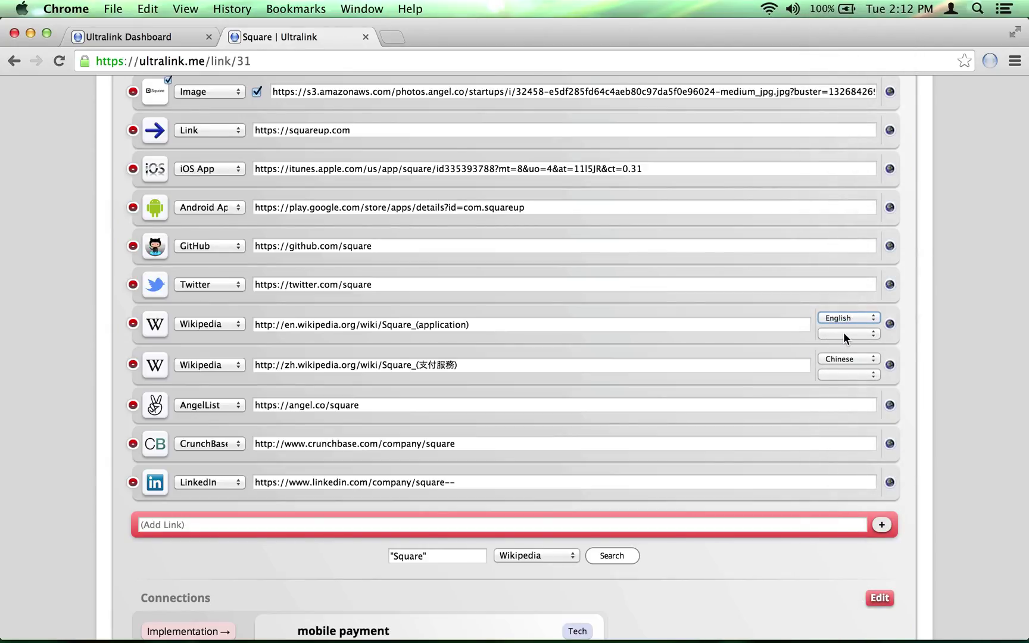
click(843, 333)
scroll(854, 497, down, 5)
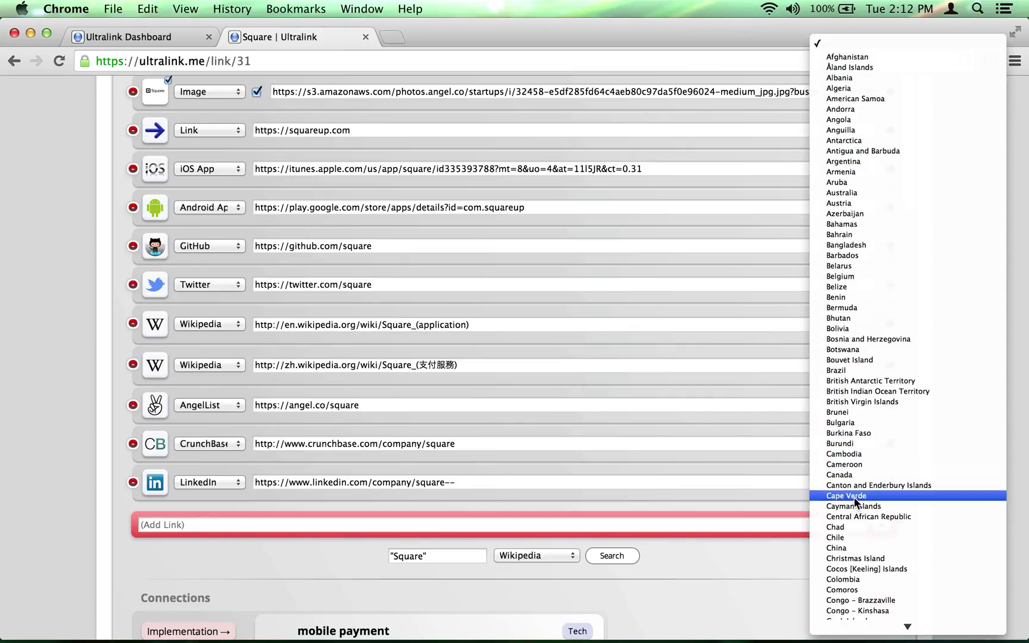
click(790, 351)
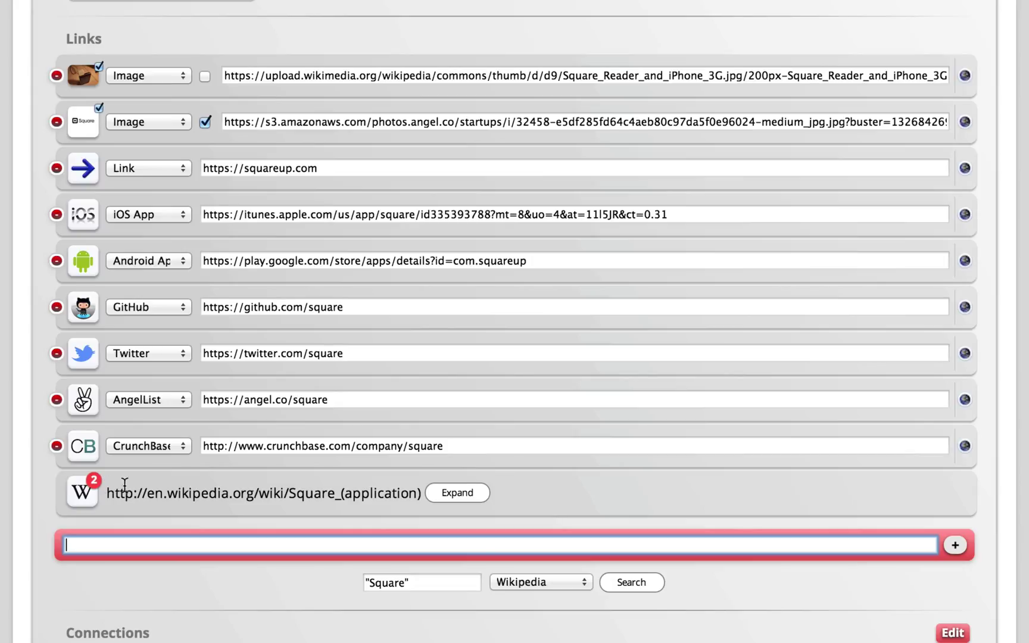
- Expand the grouped Square_(application) Wikipedia entry into its English and Chinese rows
click(470, 500)
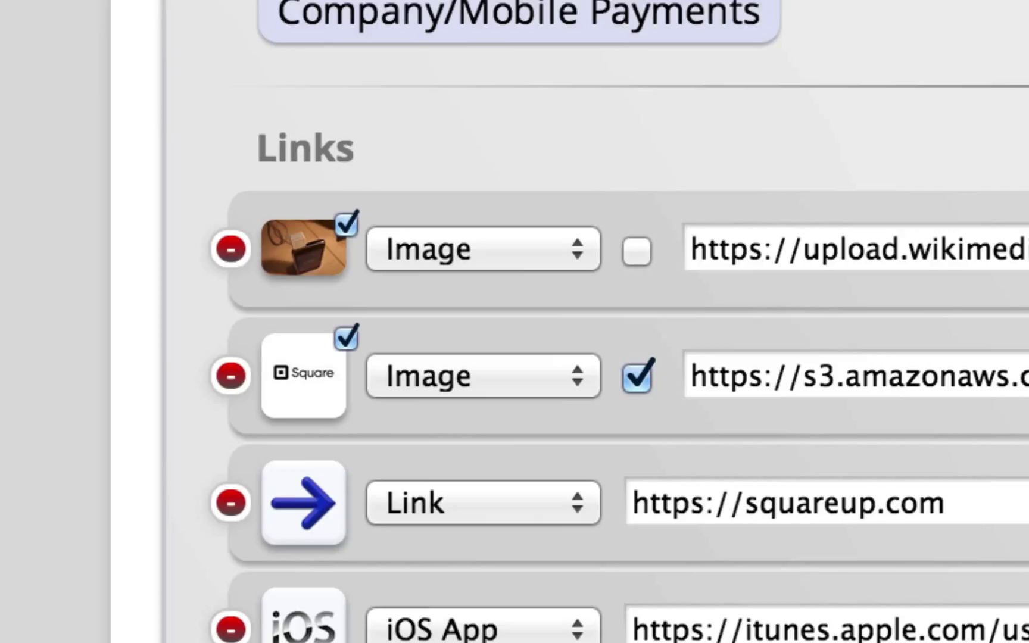
- Flag the Wikimedia photo, move the flag to the Square logo, then unflag it
click(634, 250)
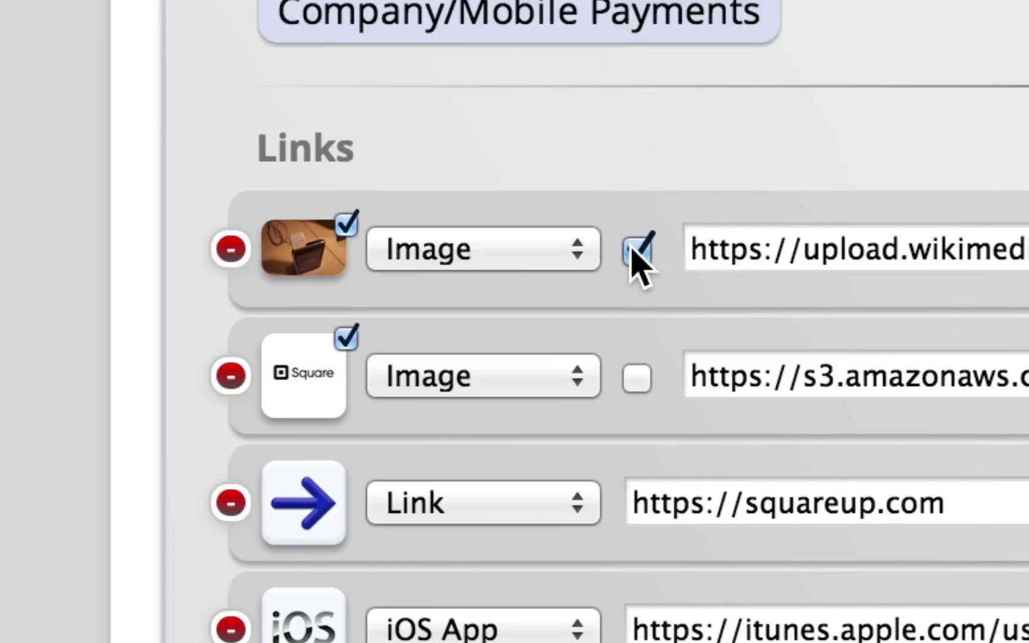
click(639, 379)
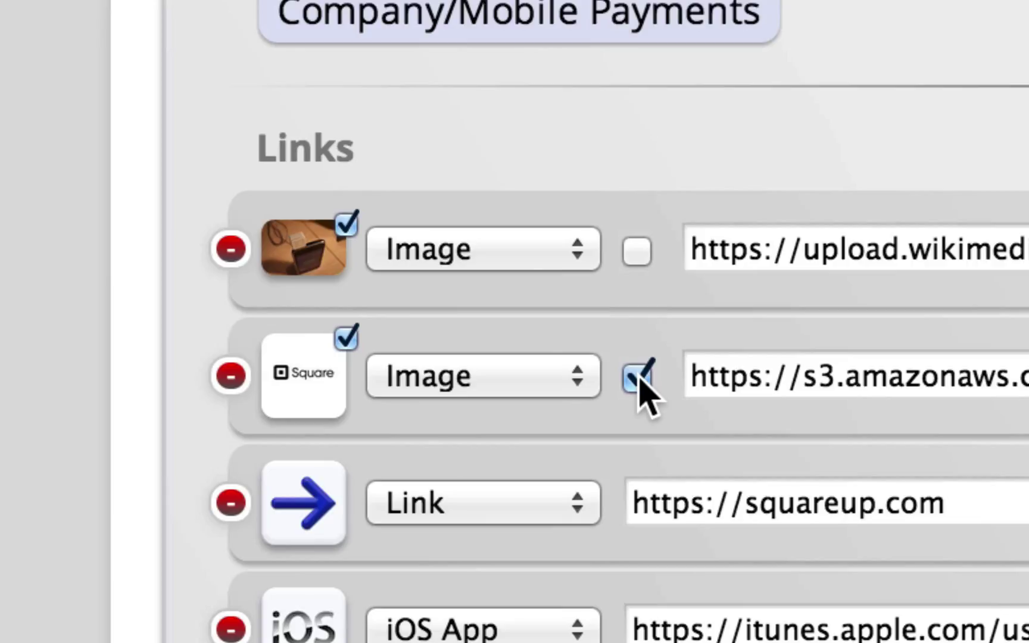
click(638, 379)
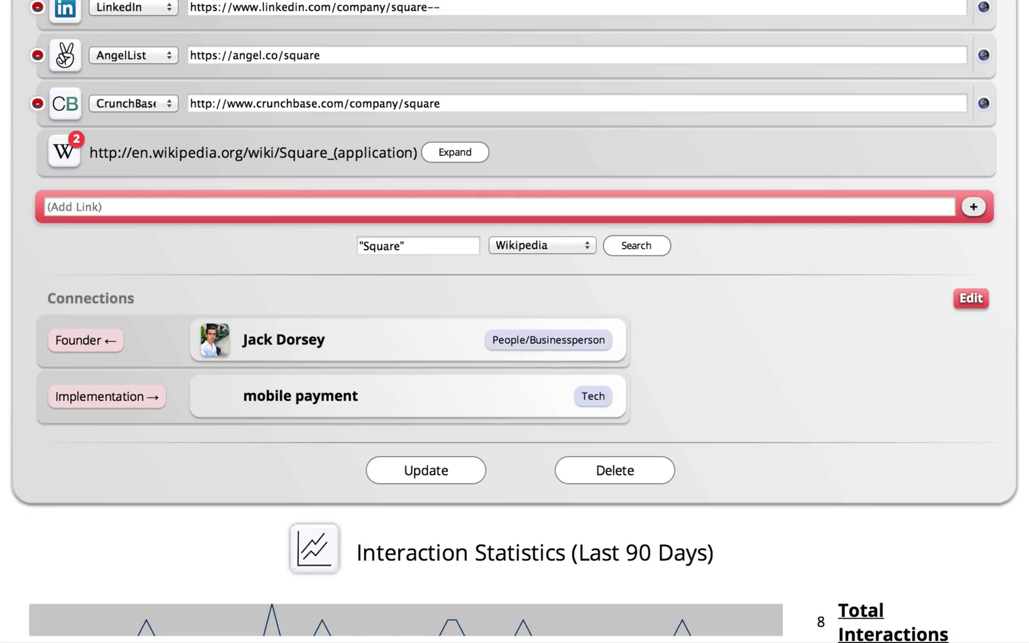
- Search 'Square' on Twitter and add the Square Twitter account as a link
click(519, 247)
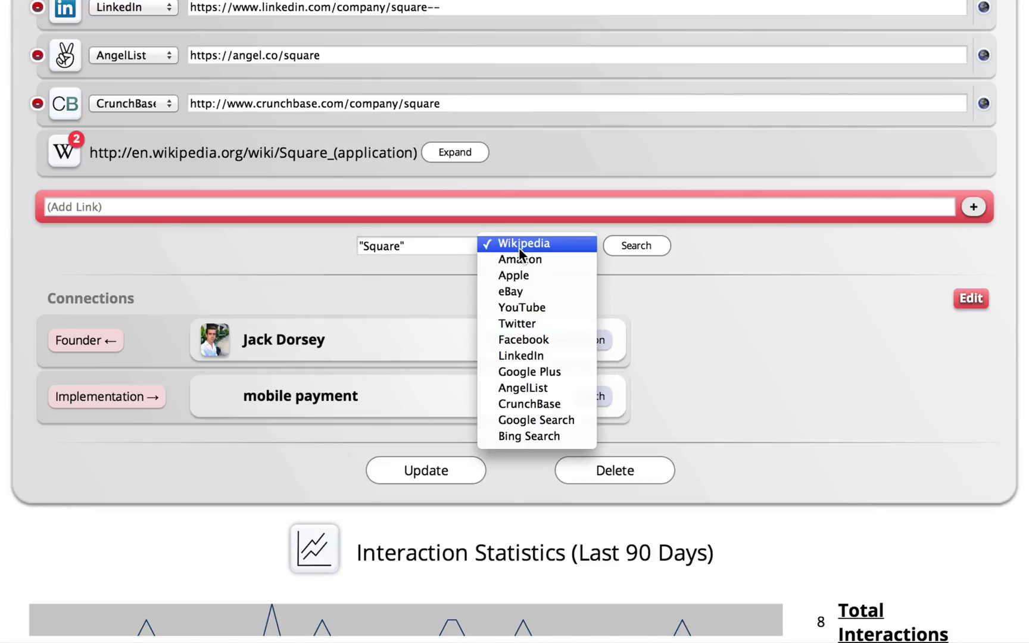
click(532, 323)
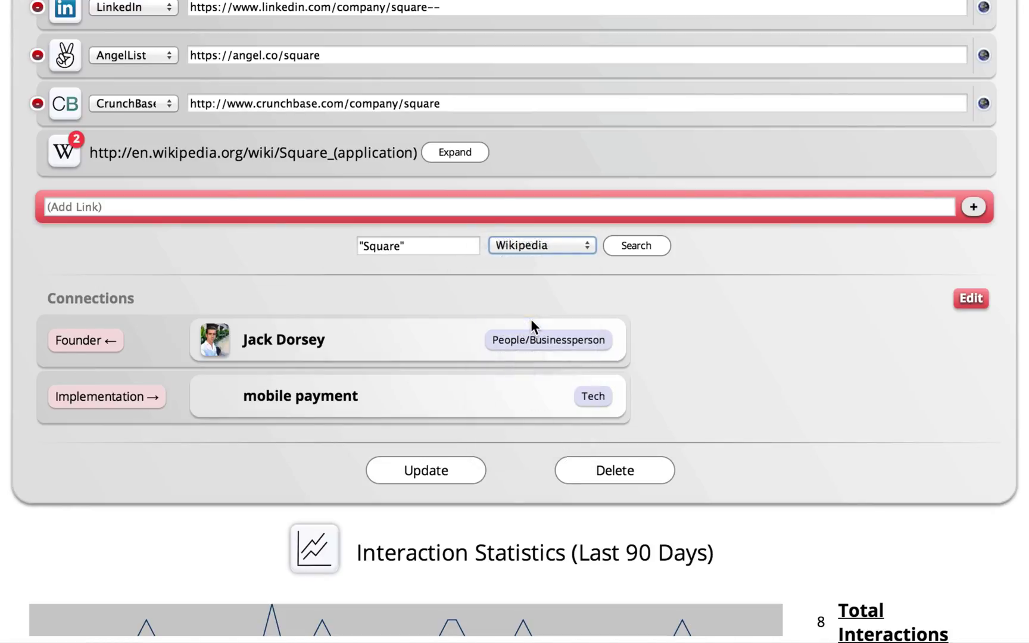
click(648, 251)
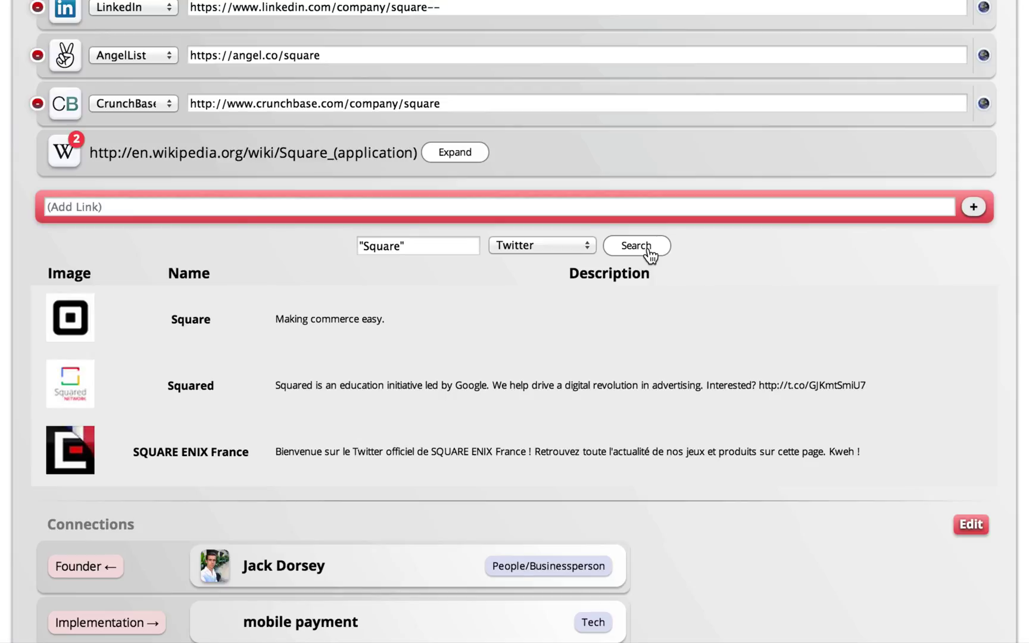
click(190, 320)
- Search 'Square' on Google Search and add the Google Play Android app link
click(514, 296)
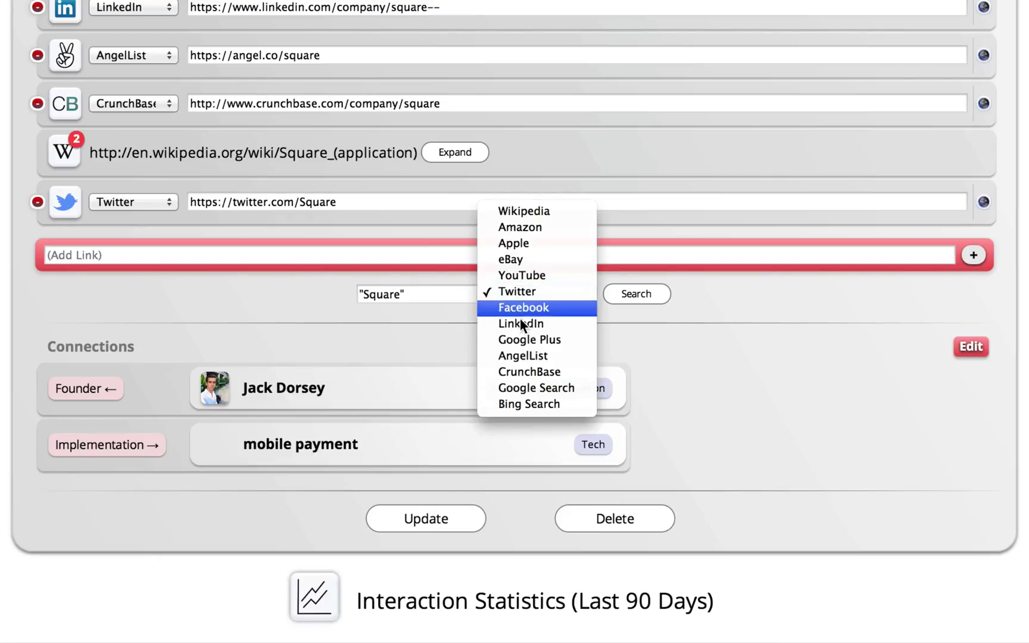
click(535, 384)
click(634, 293)
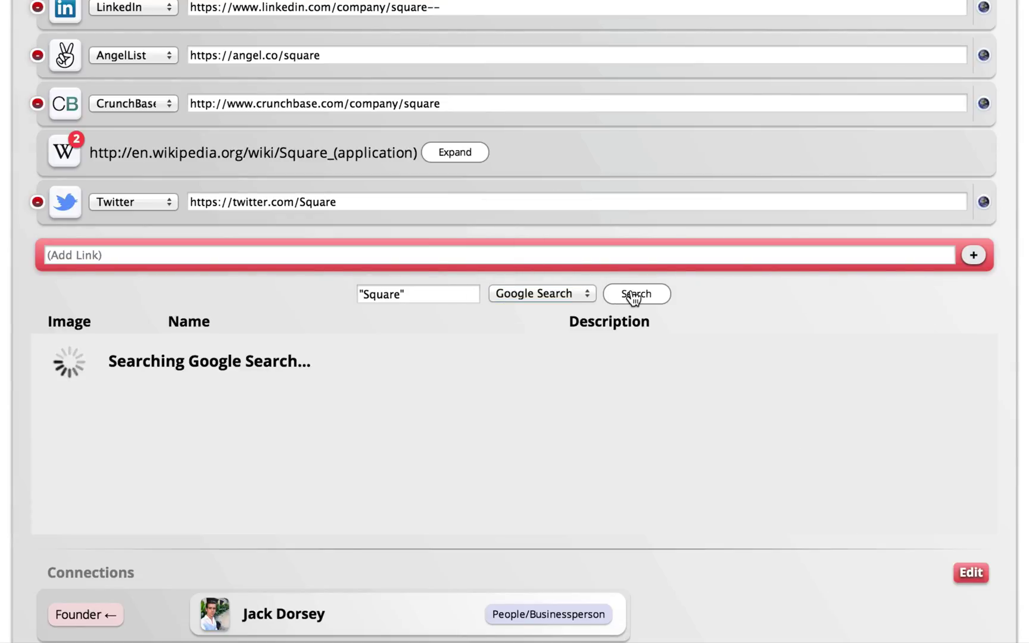
scroll(275, 438, down, 10)
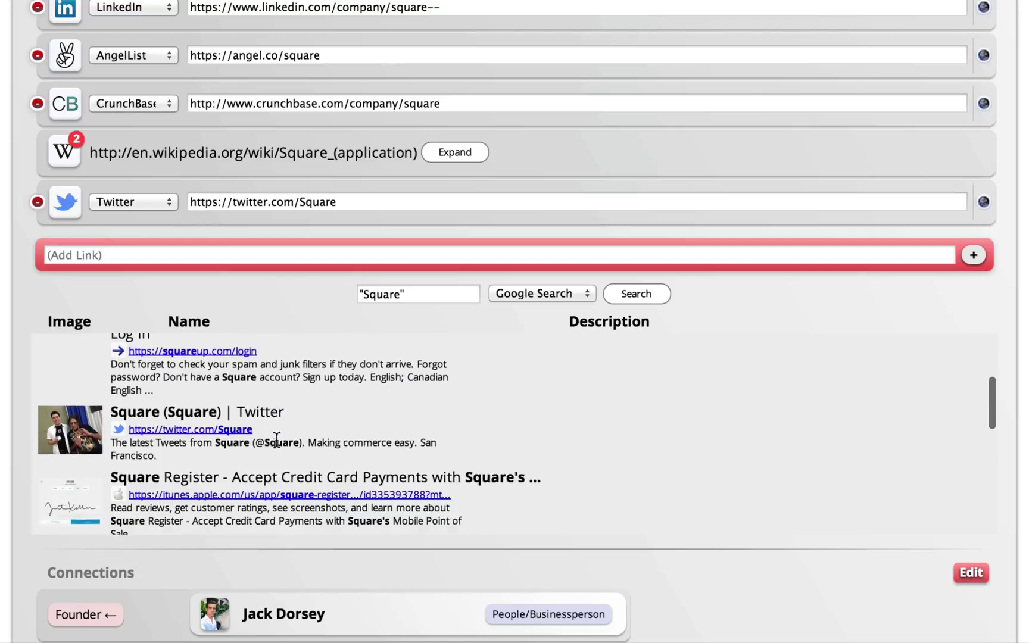
scroll(276, 441, down, 1)
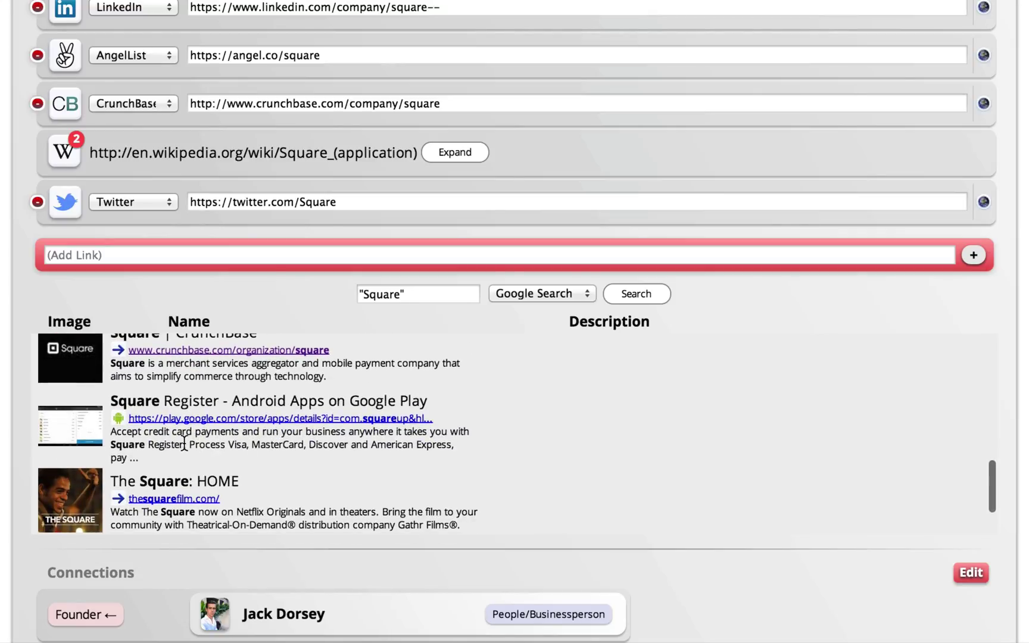
click(259, 451)
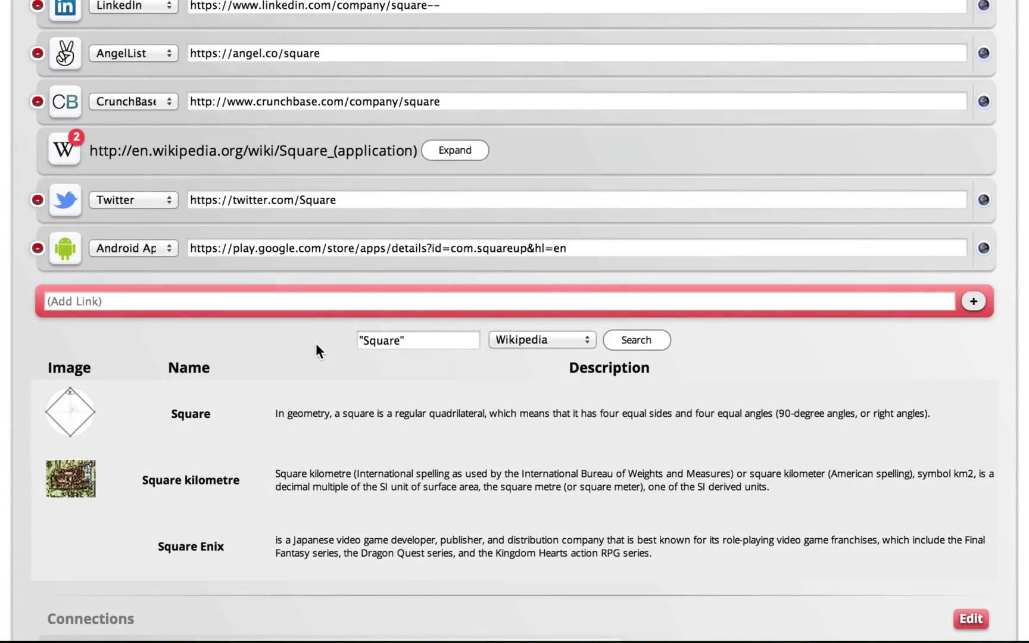
- Clear the 'Square' search query and submit the empty search
drag(427, 342, 345, 341)
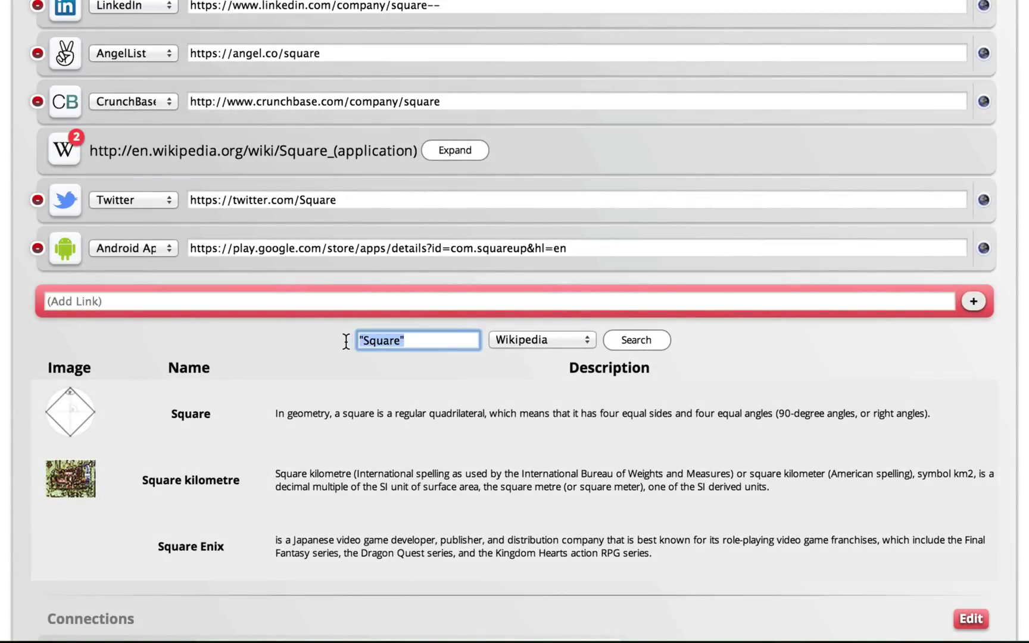
key(BackSpace)
key(Return)
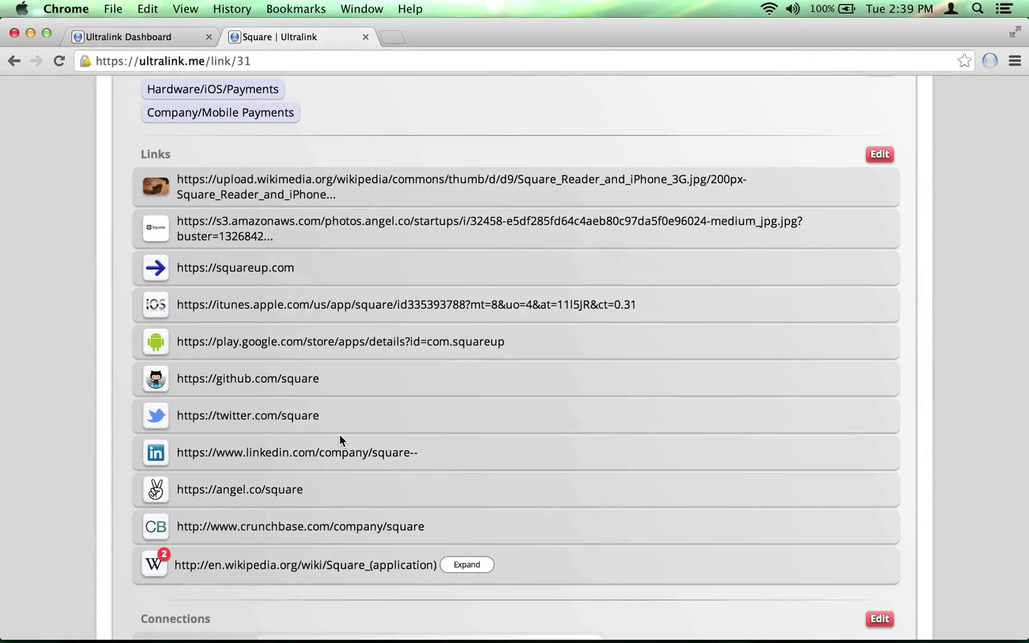
- Scroll down to the Connections section with the Implementation and Founder entries
scroll(340, 440, down, 5)
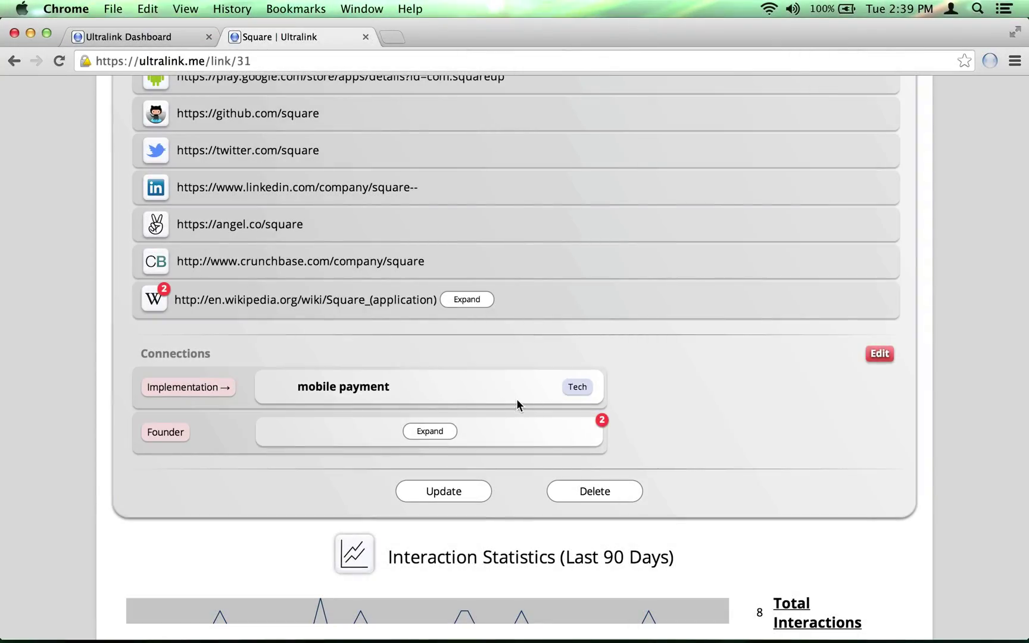
- Show both founders, then start a new connection of type Employee
click(430, 432)
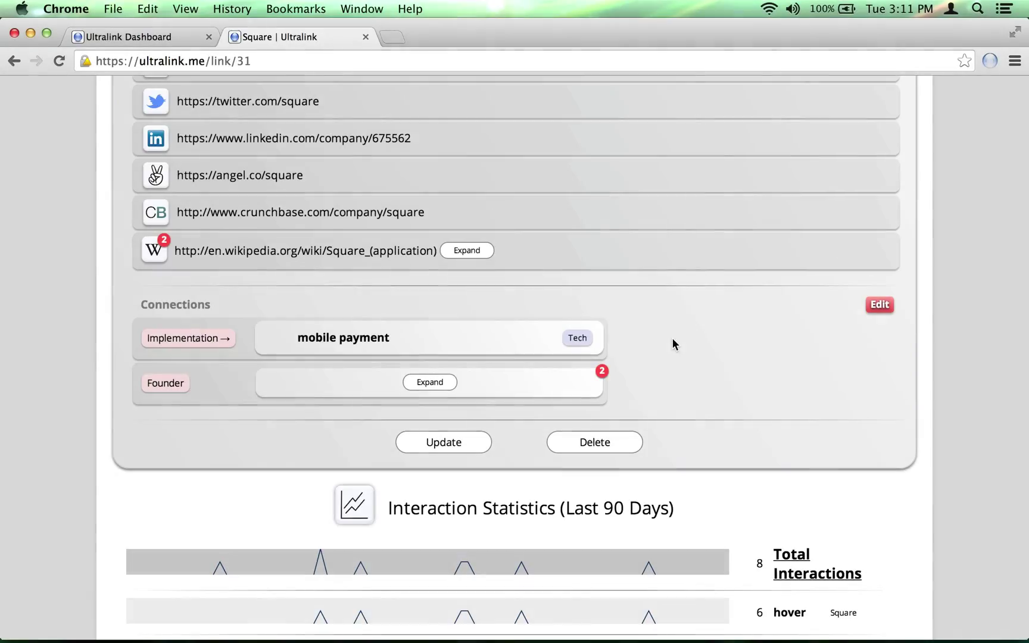
click(877, 306)
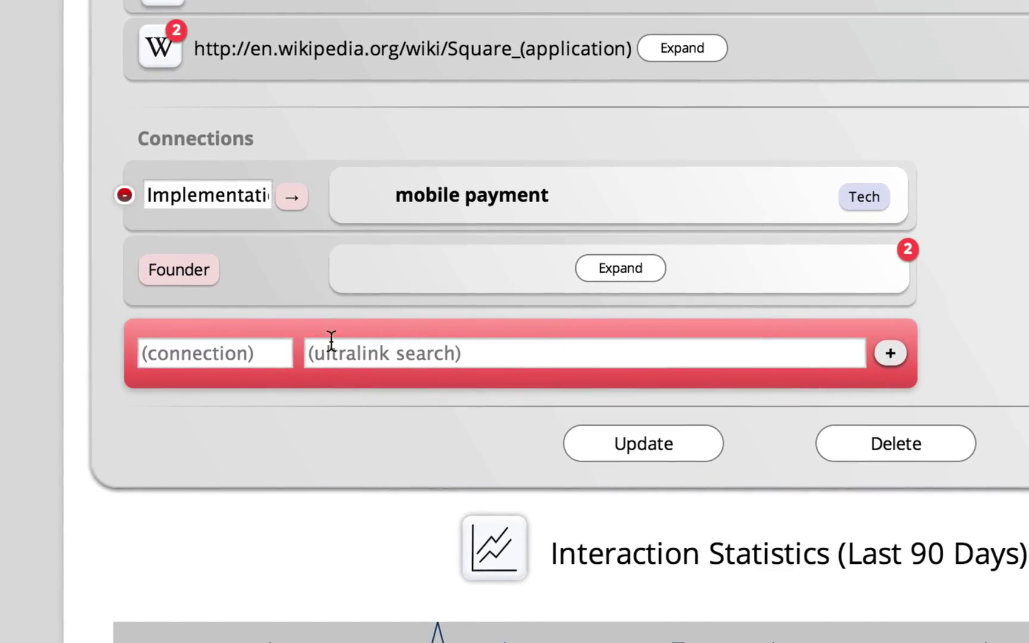
click(247, 345)
text(Employee)
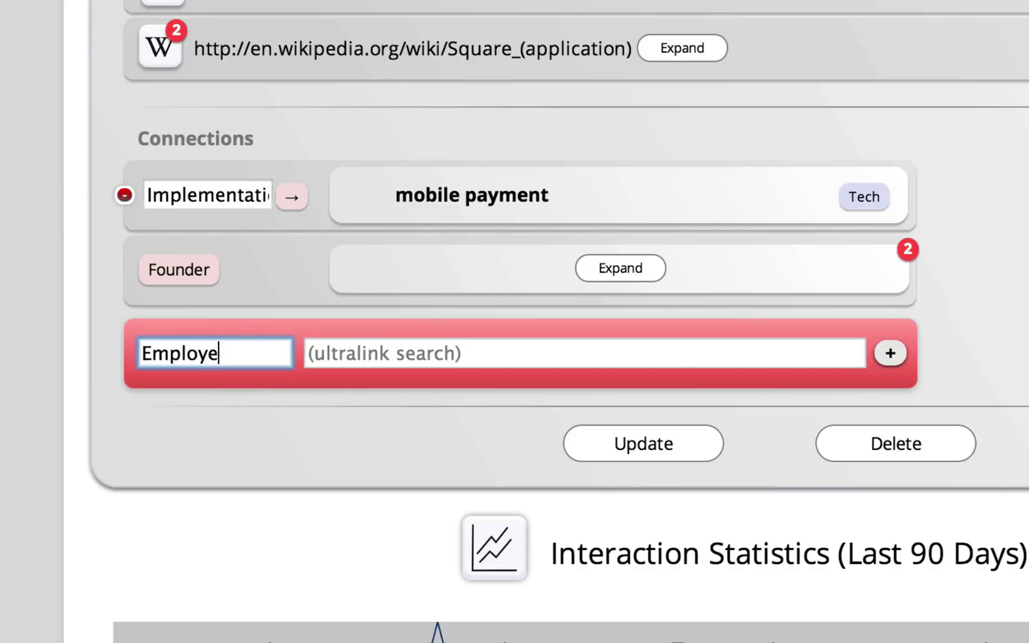
- Connect Employee to the People/Tech person found by name search, then reverse its direction
click(416, 352)
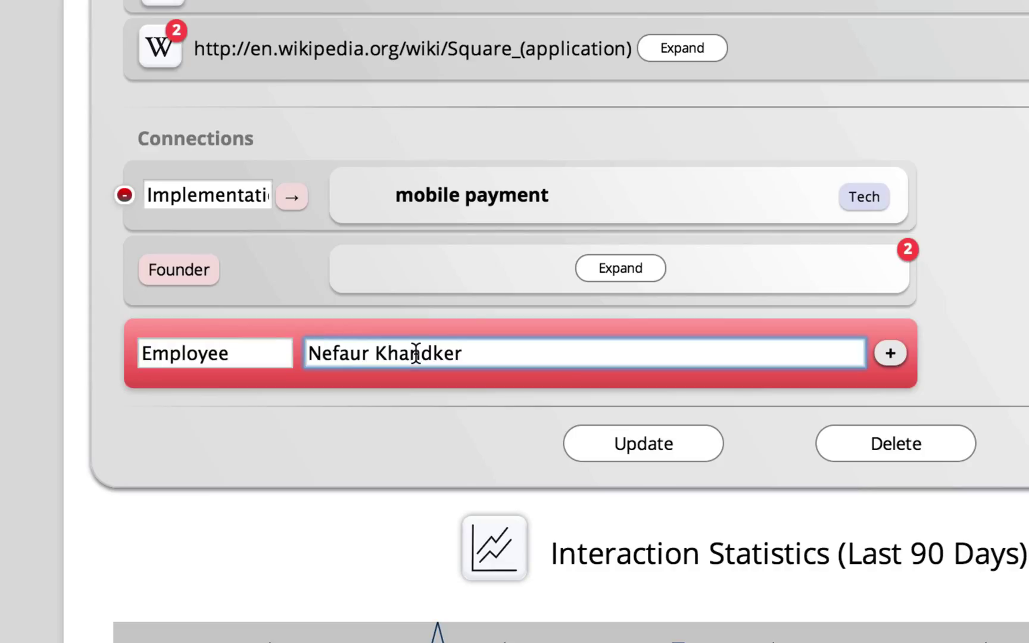
key(Return)
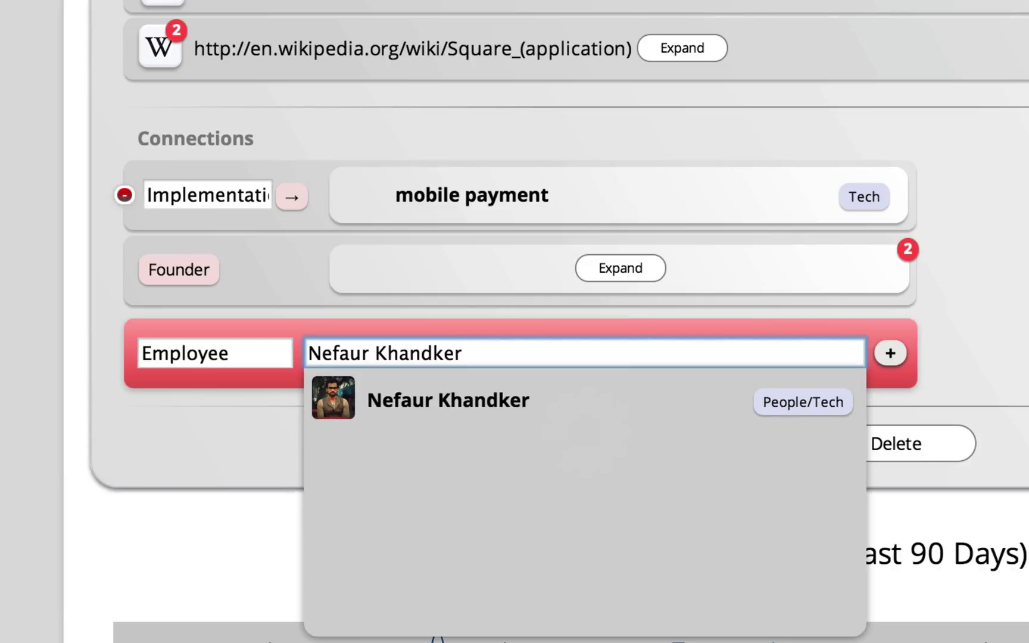
click(604, 411)
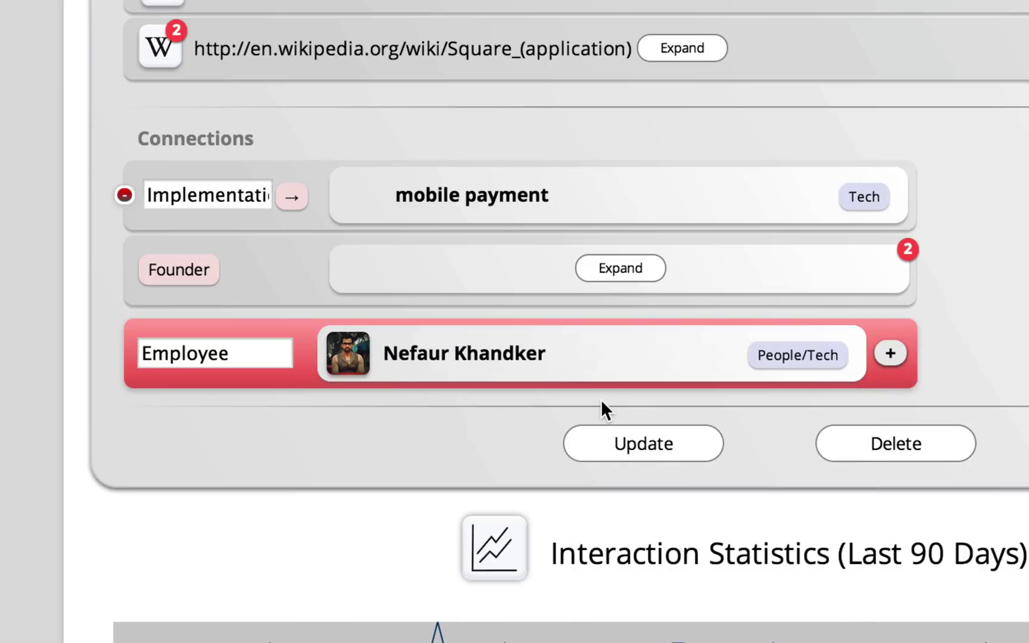
click(890, 355)
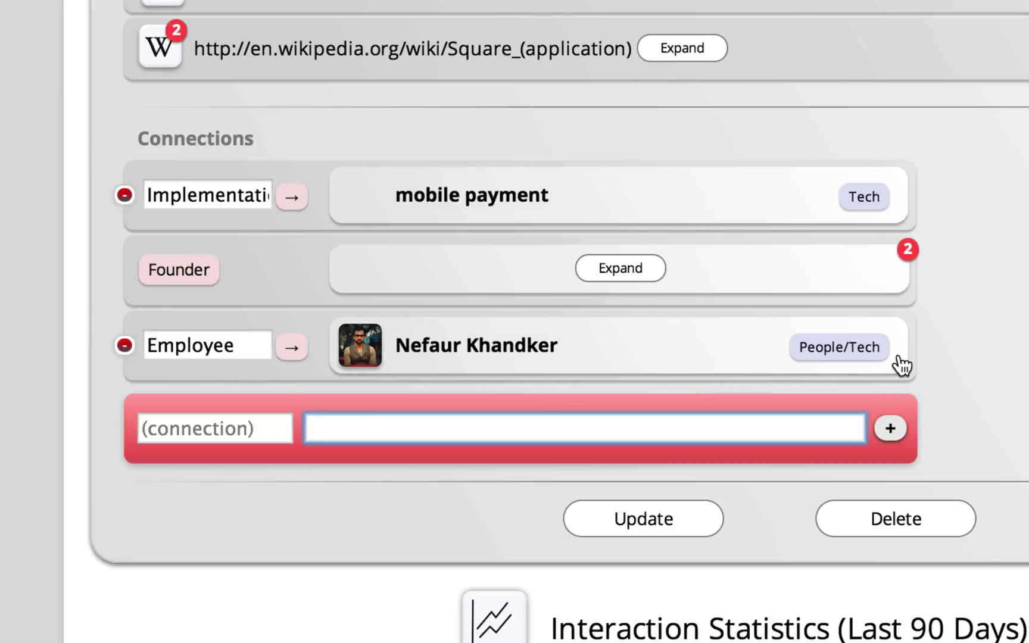
click(296, 351)
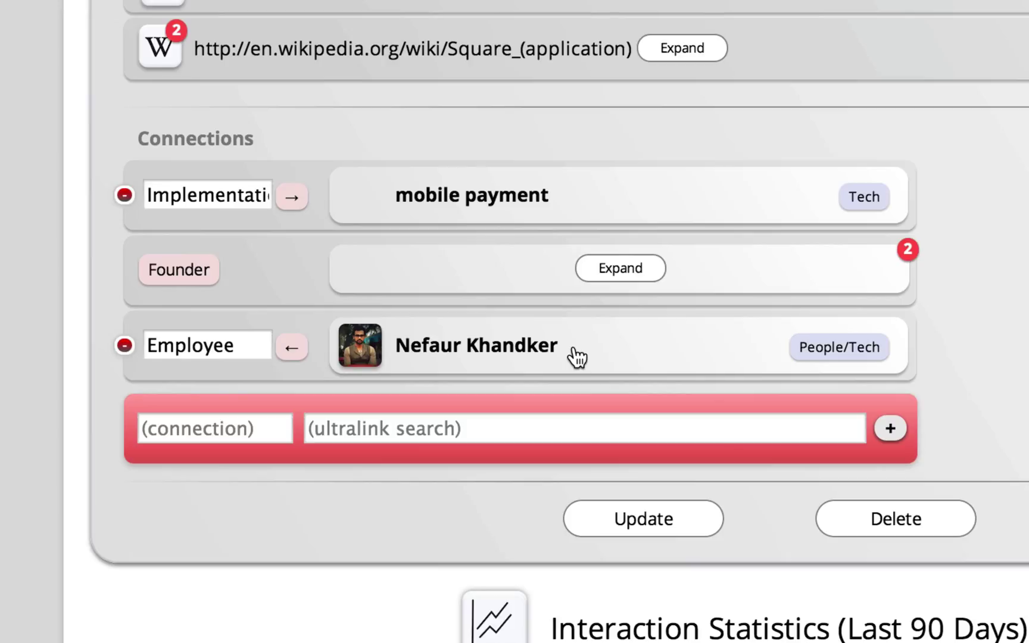
- Search the venture capitalist by name, open the People/Venture Capital entry, and expand former employers
click(577, 357)
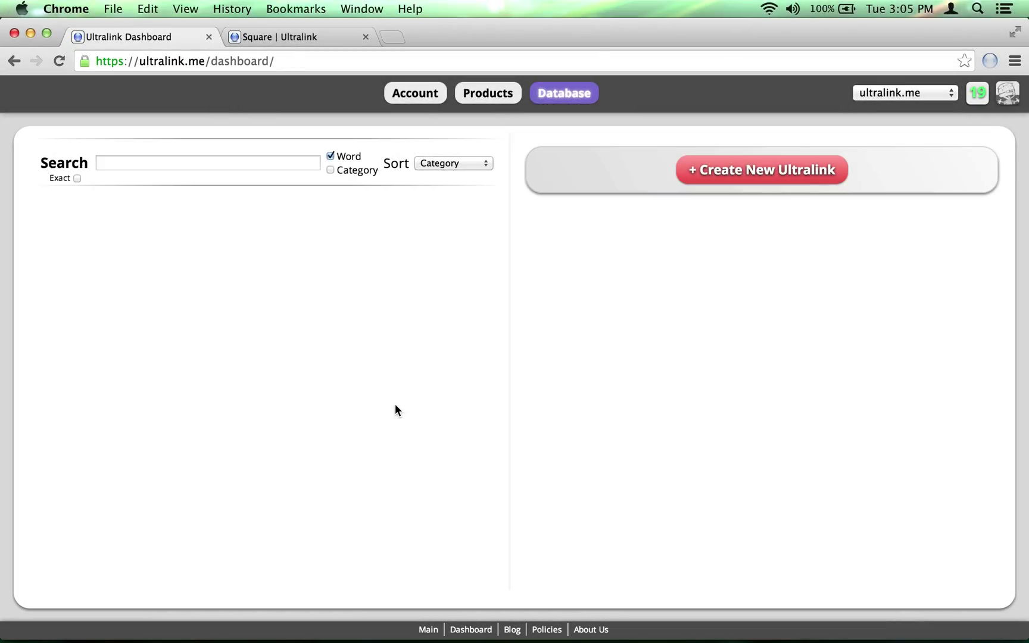
click(154, 163)
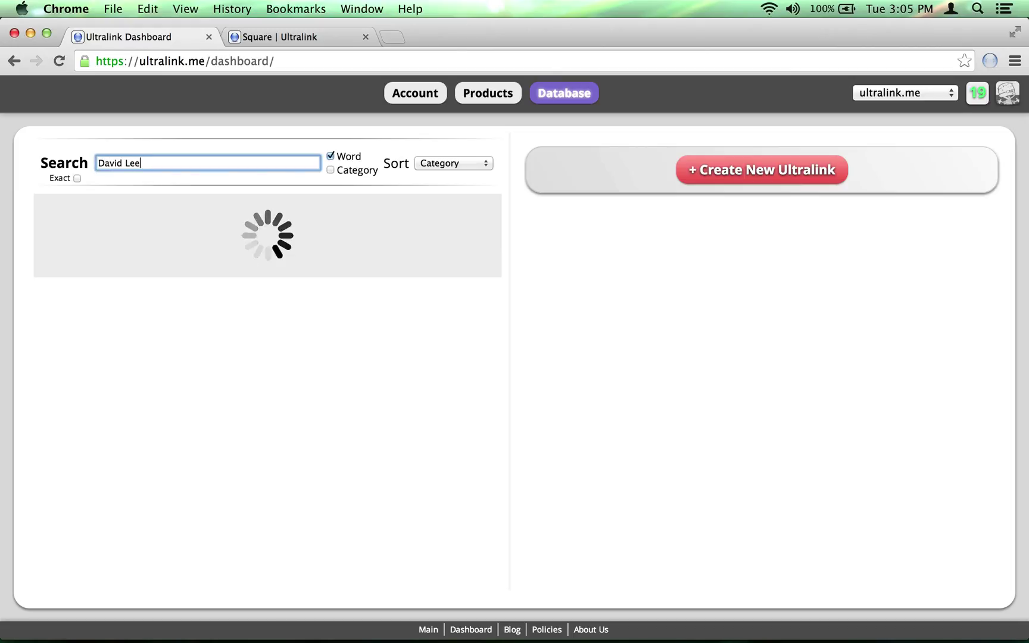
scroll(372, 337, down, 8)
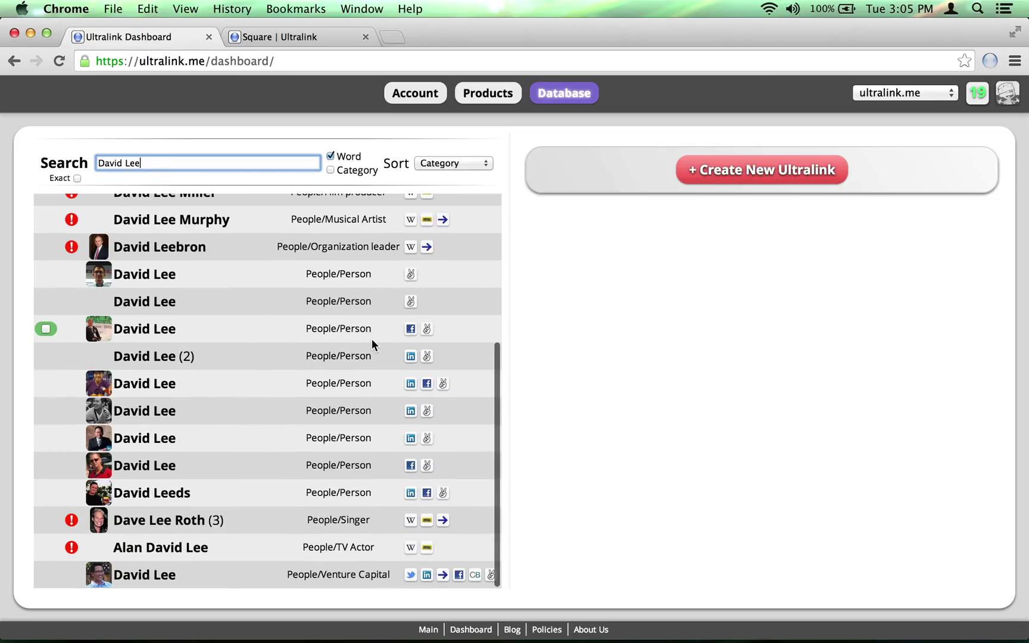
click(255, 574)
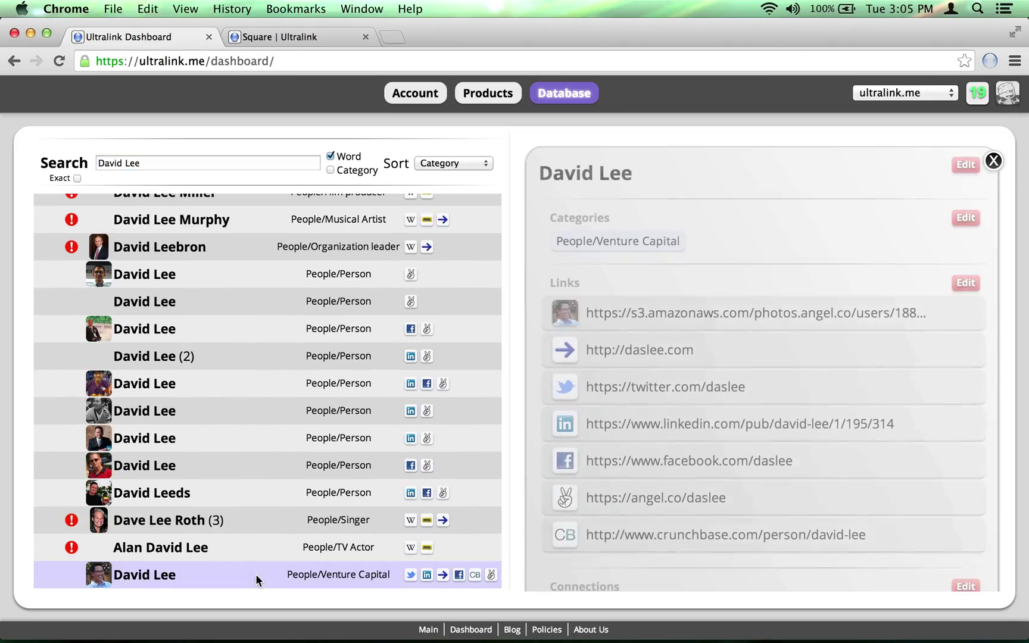
scroll(822, 385, down, 5)
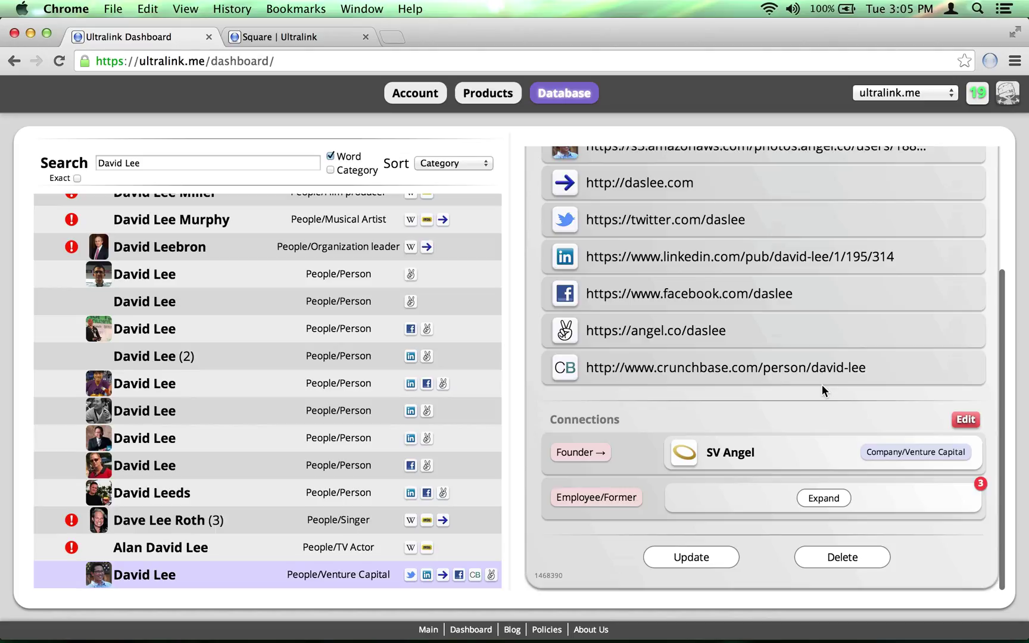
click(823, 498)
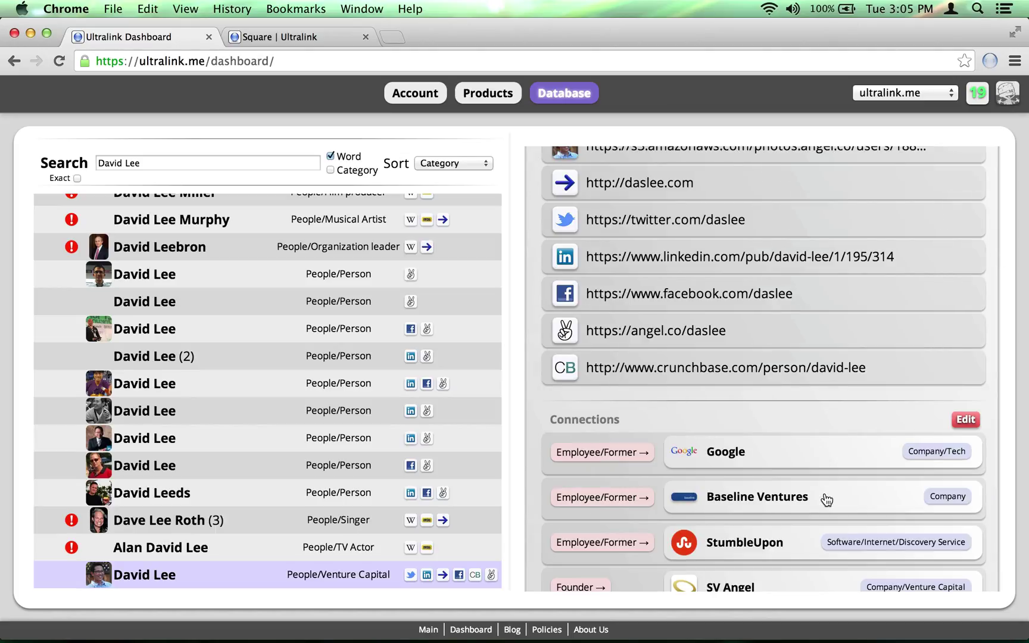
scroll(824, 419, down, 3)
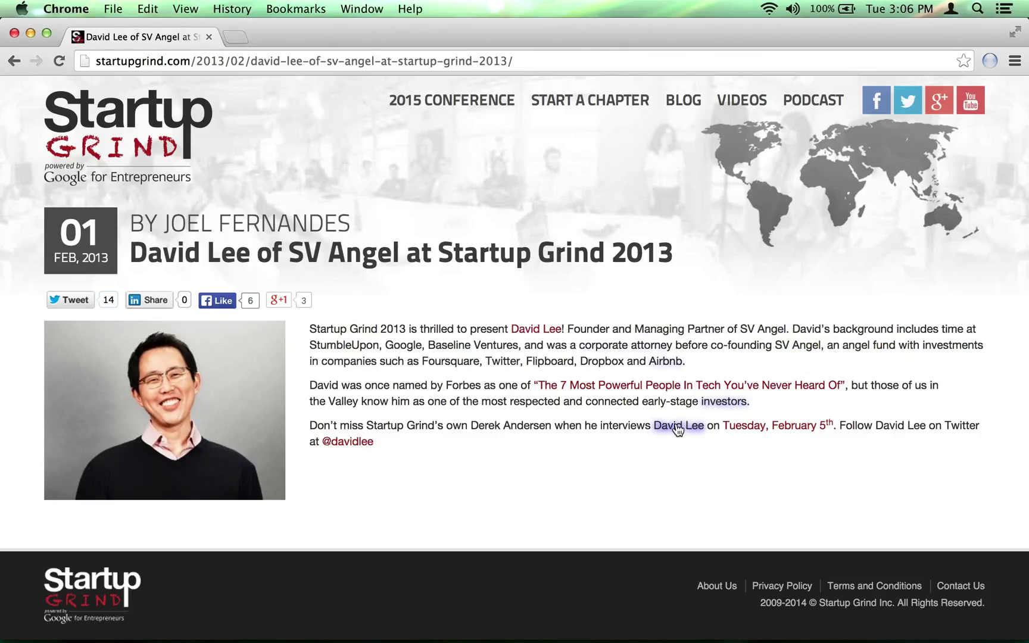
- Show the Ultralink info card for the linked name in the Startup Grind article
mouse_move(677, 429)
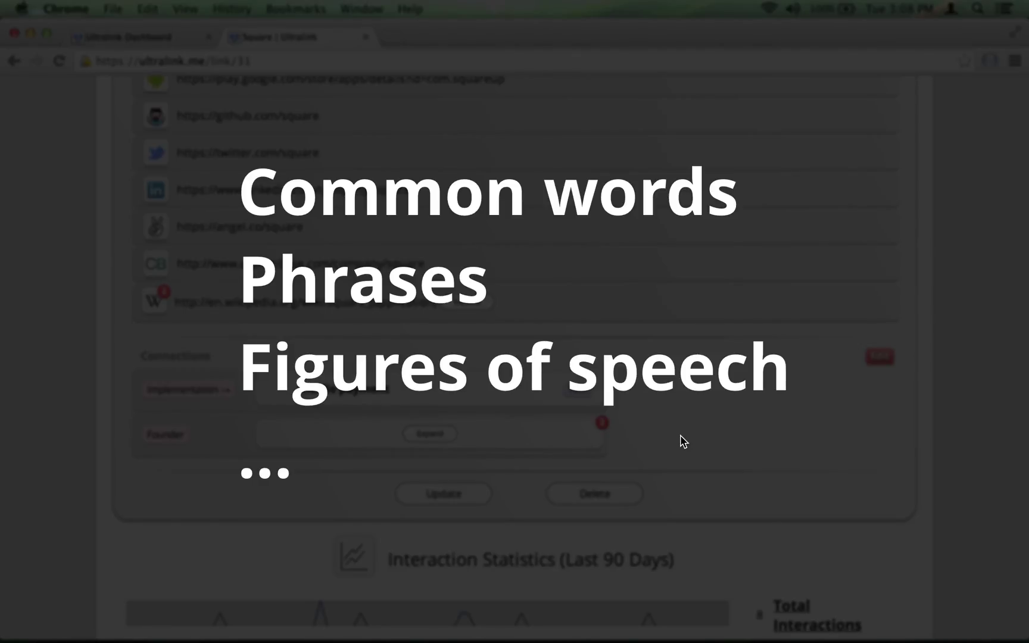
- Open the Square ultralink's words in edit mode from the top of its page
scroll(680, 436, up, 4)
scroll(681, 440, up, 5)
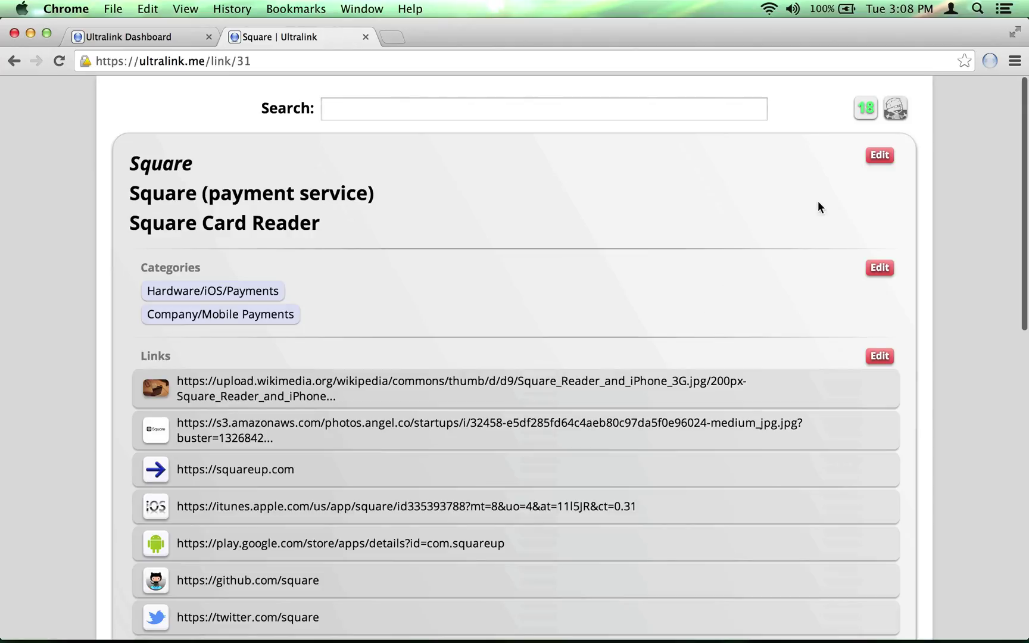
click(880, 154)
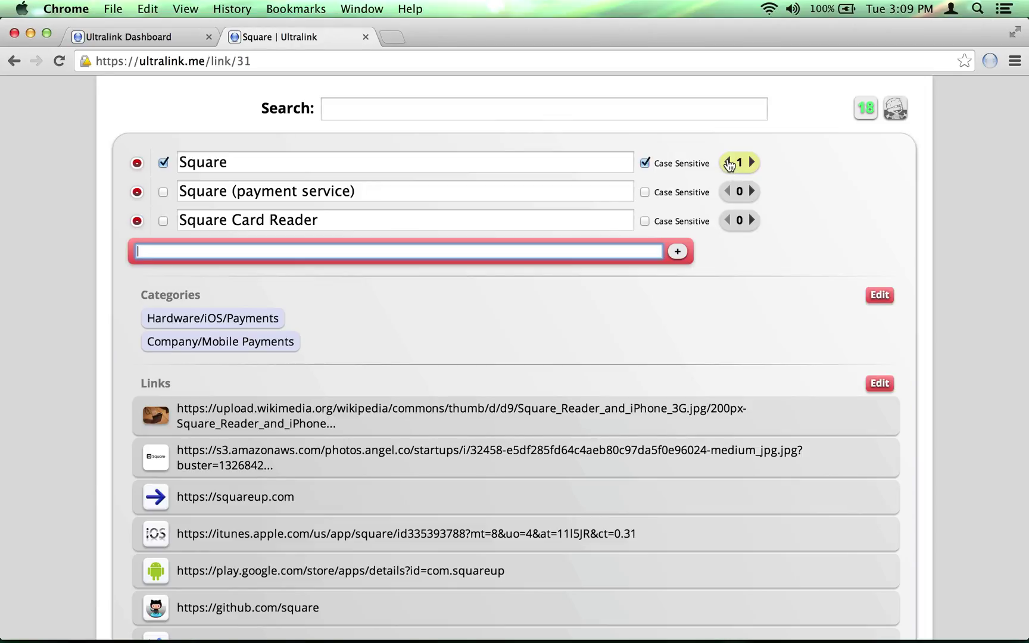
- Reset the word Square's counter to 0, then raise it to 5
click(727, 165)
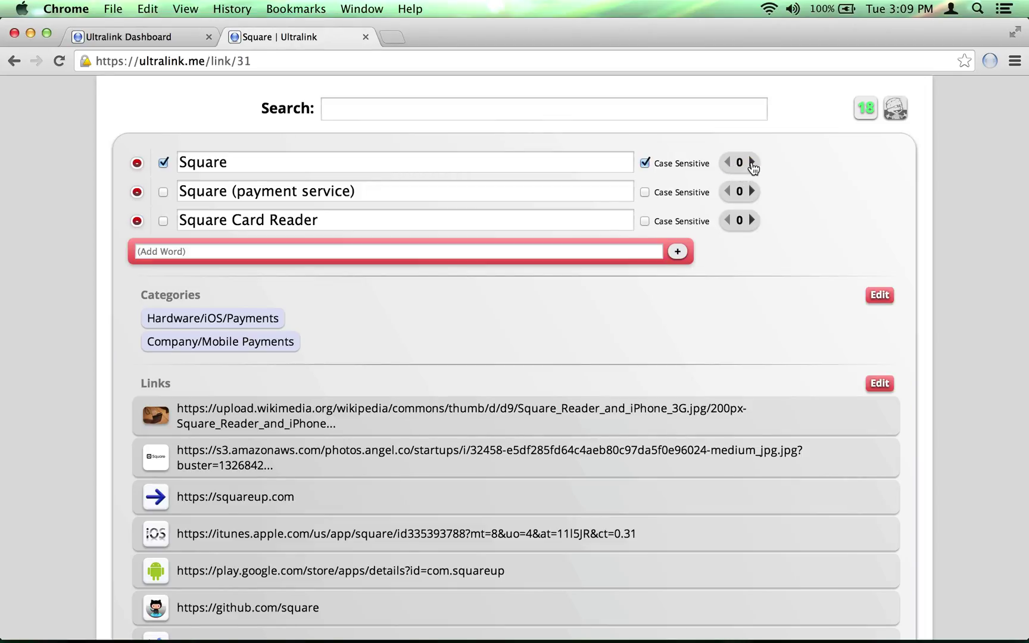
click(751, 163)
click(751, 163)
click(751, 163)
click(751, 164)
click(752, 164)
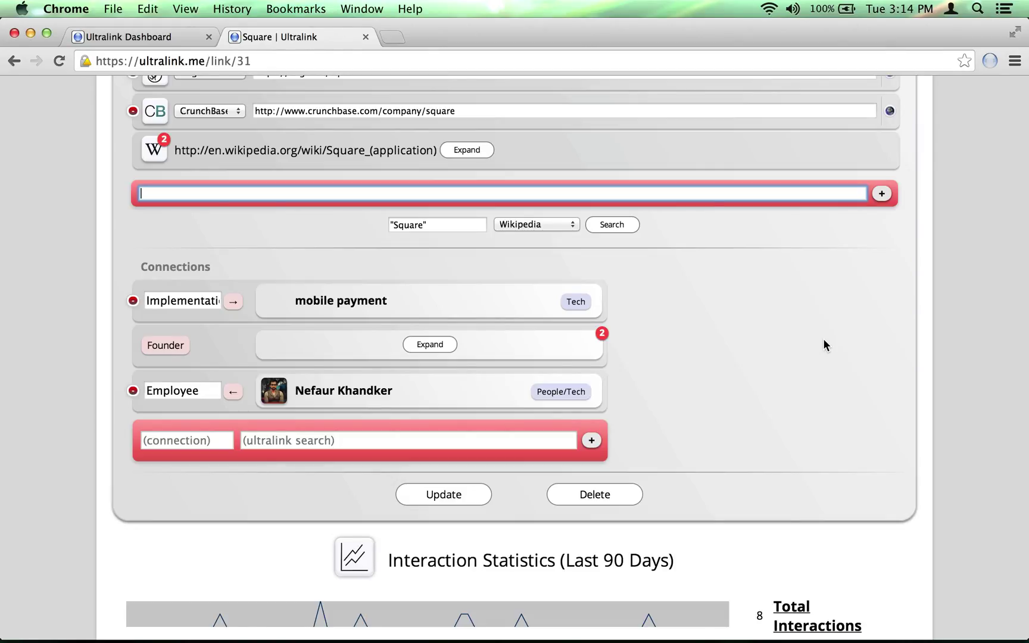
- Update the Square ultralink and confirm its Connections now include the People/Tech Employee
click(451, 499)
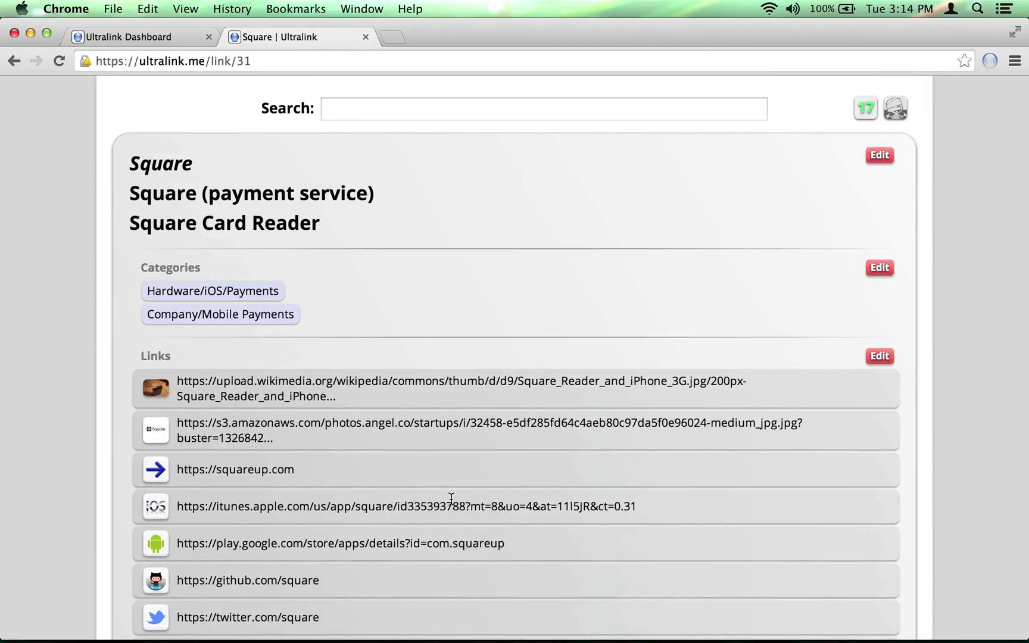
scroll(451, 503, down, 5)
scroll(450, 498, down, 6)
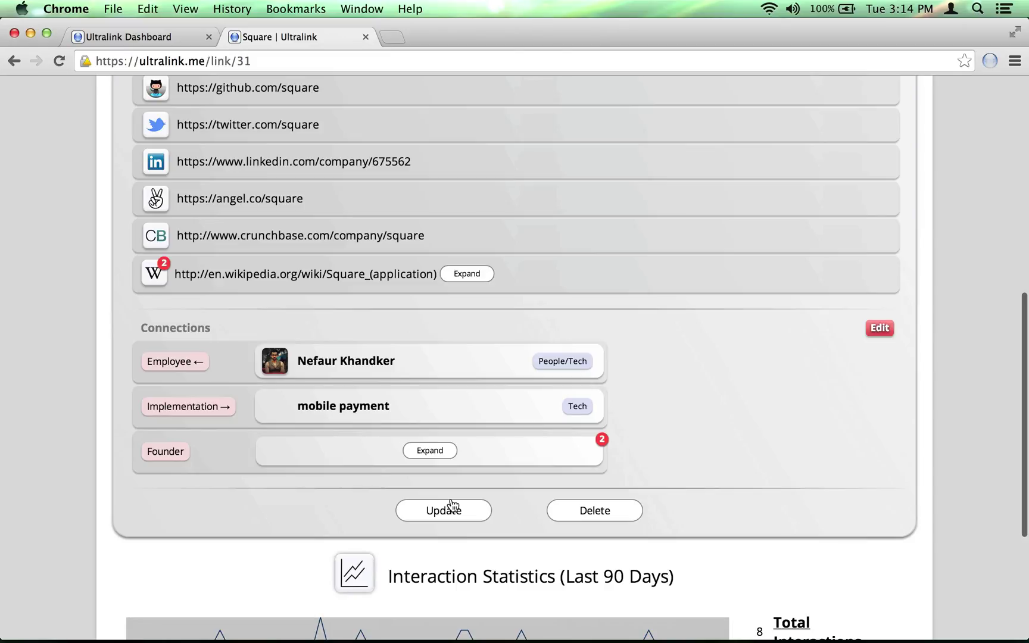